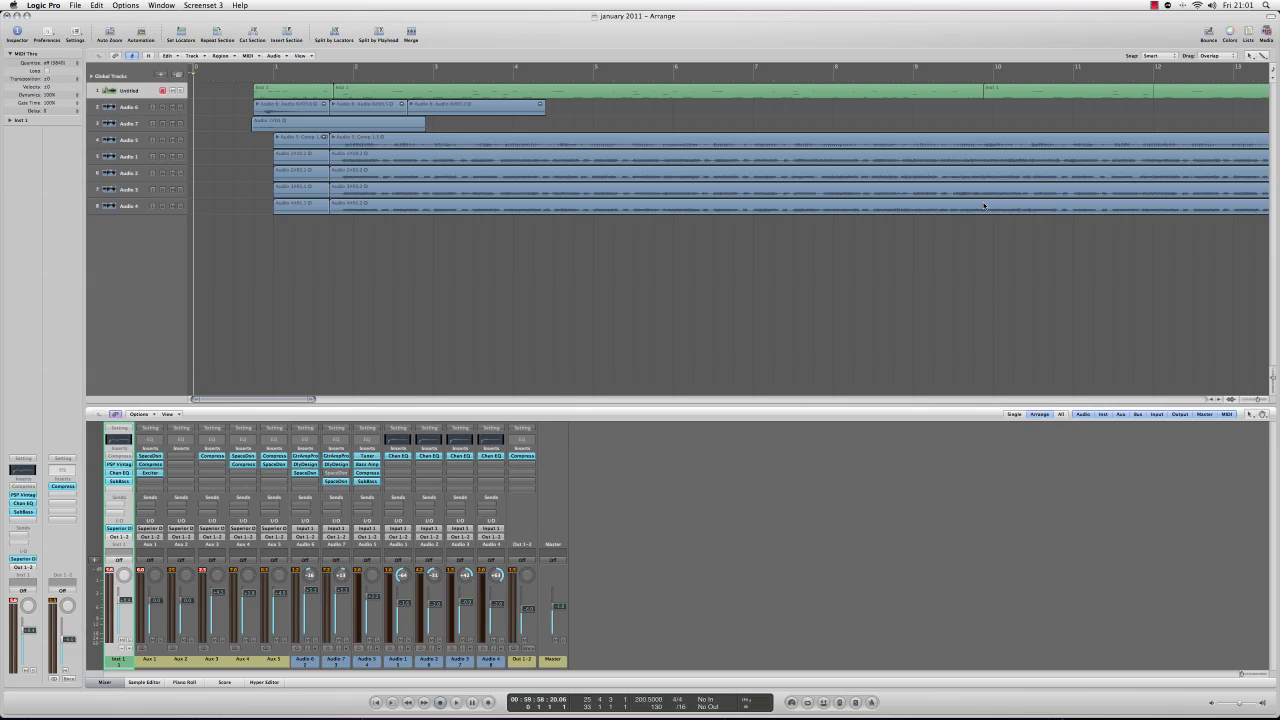
- Play the whole arrangement, then stop and return to the project start
key("space")
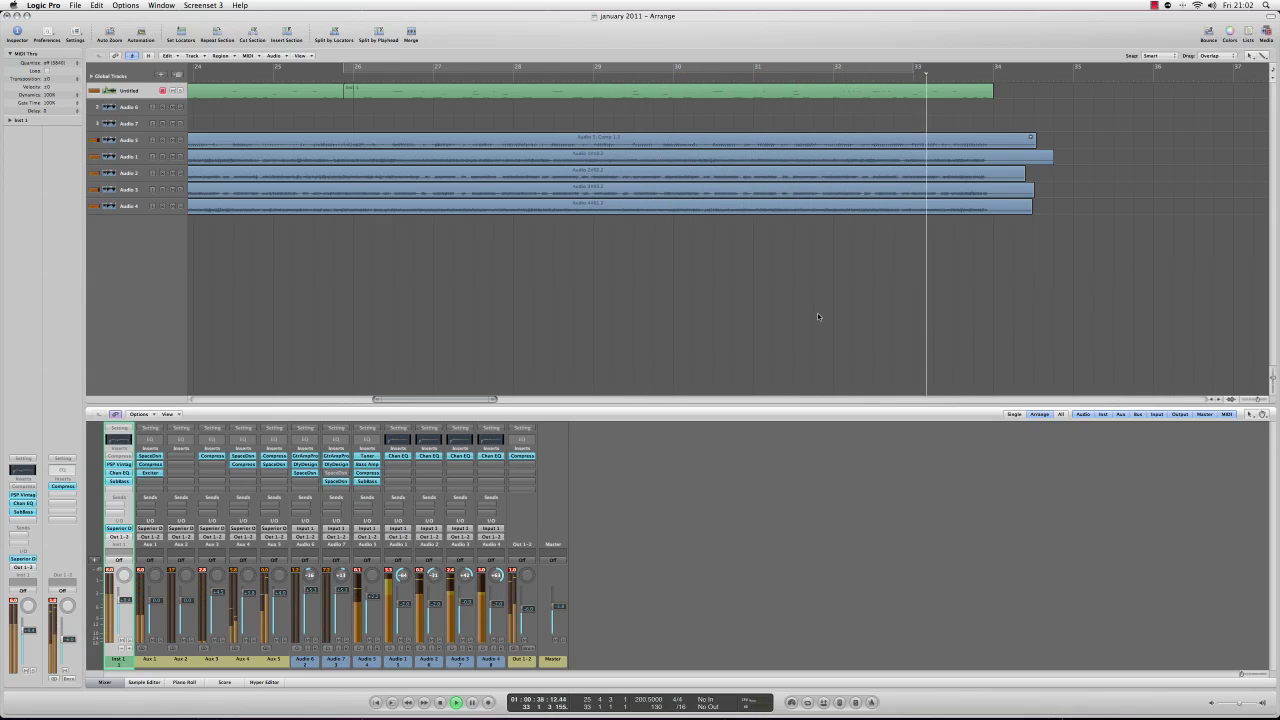
key("space")
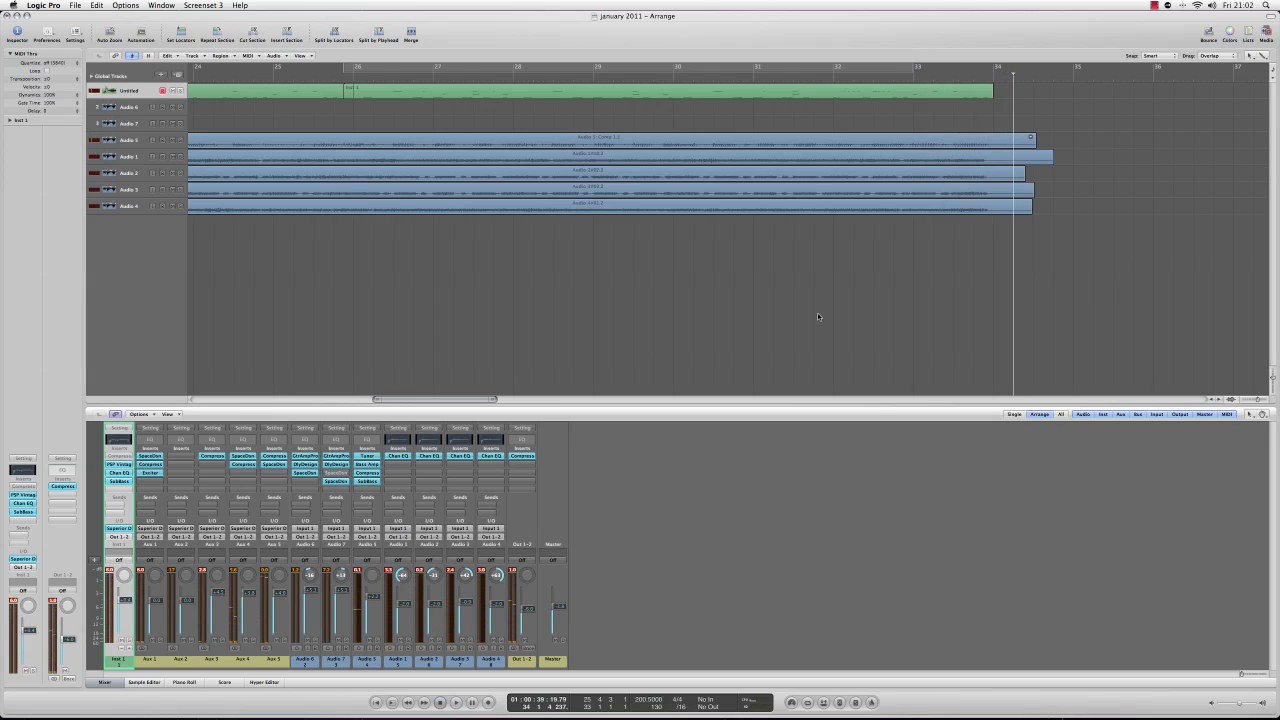
key("Return")
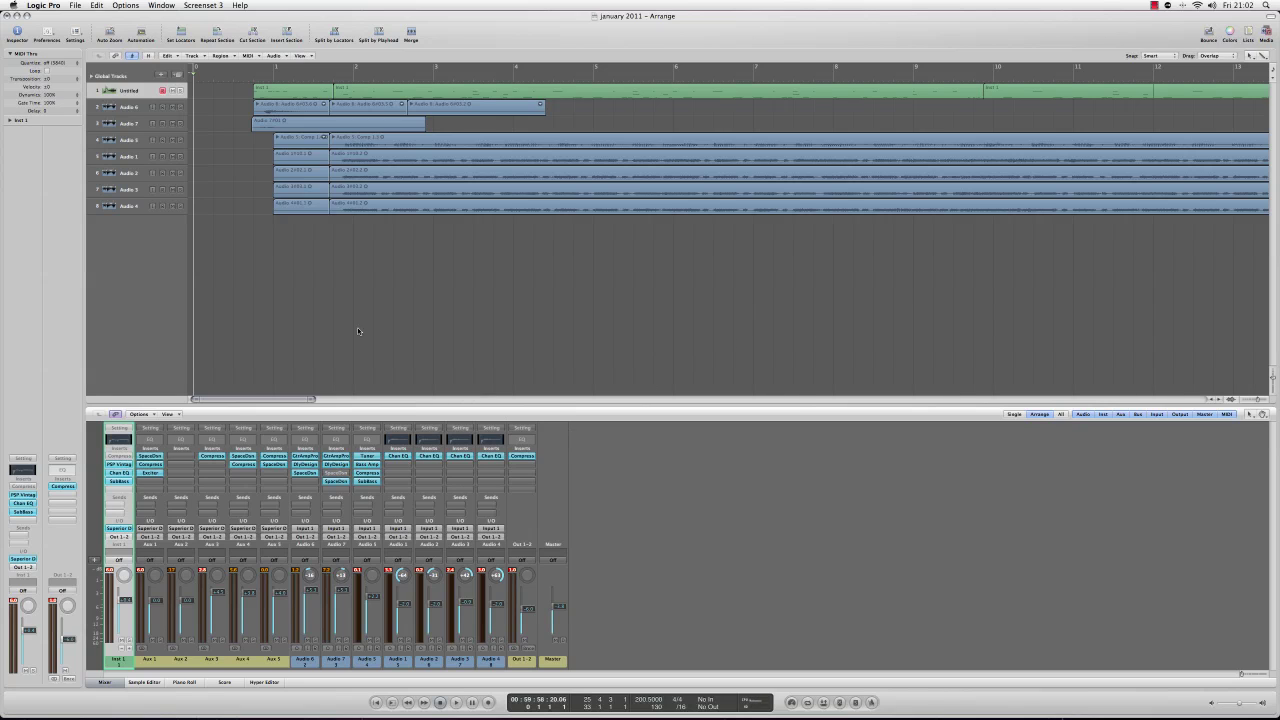
- Mute Audio 6 through Audio 4, play the drums alone, then return to bar 1
left_click_drag(174, 109, 170, 208)
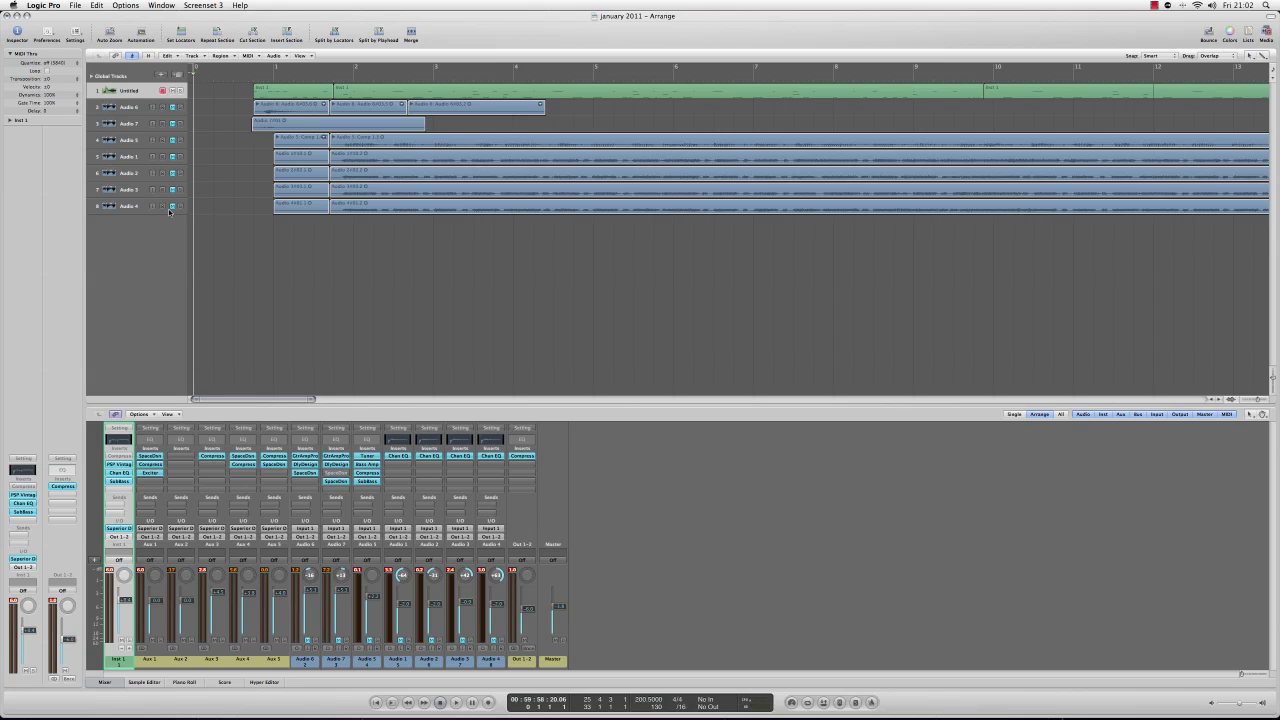
key("space")
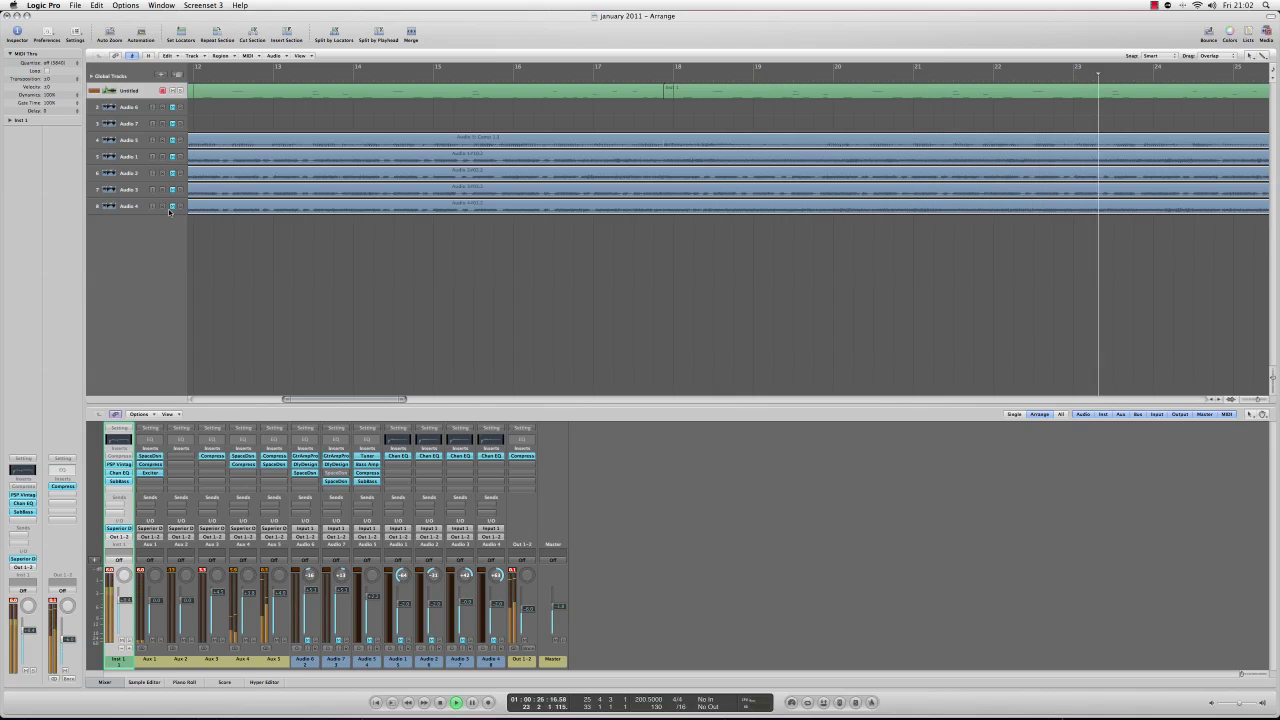
key("space")
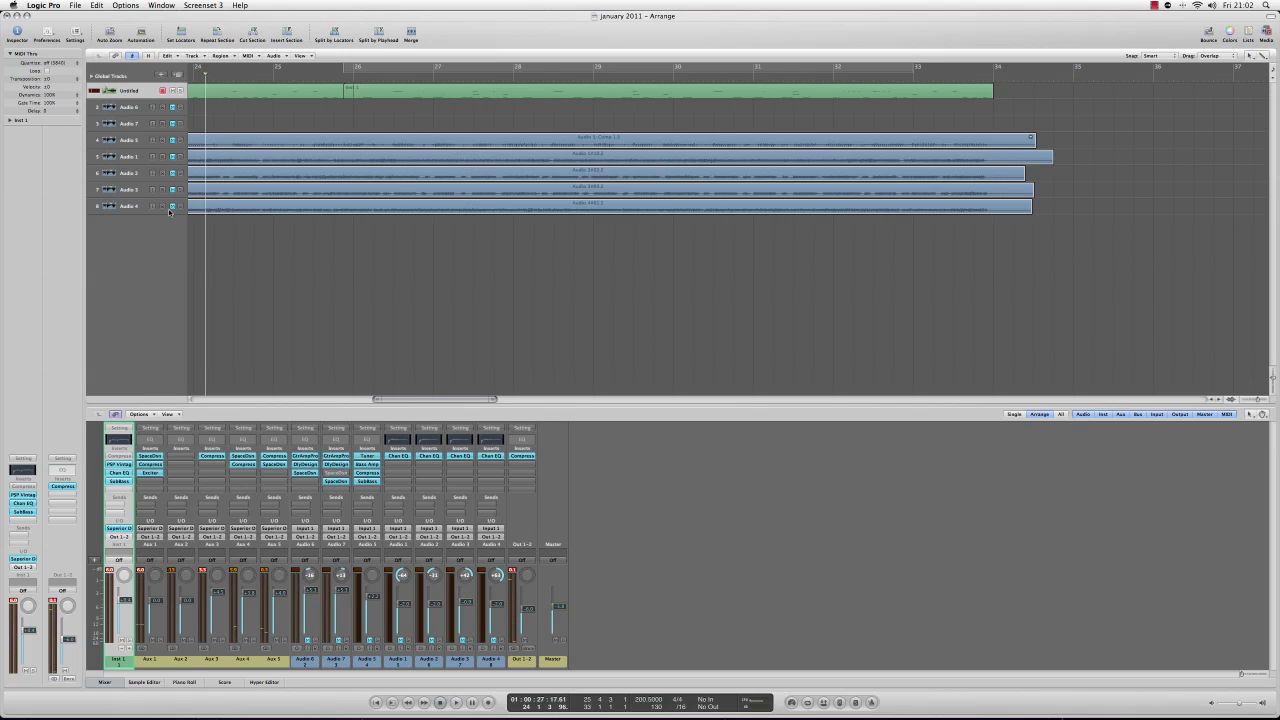
key("Return")
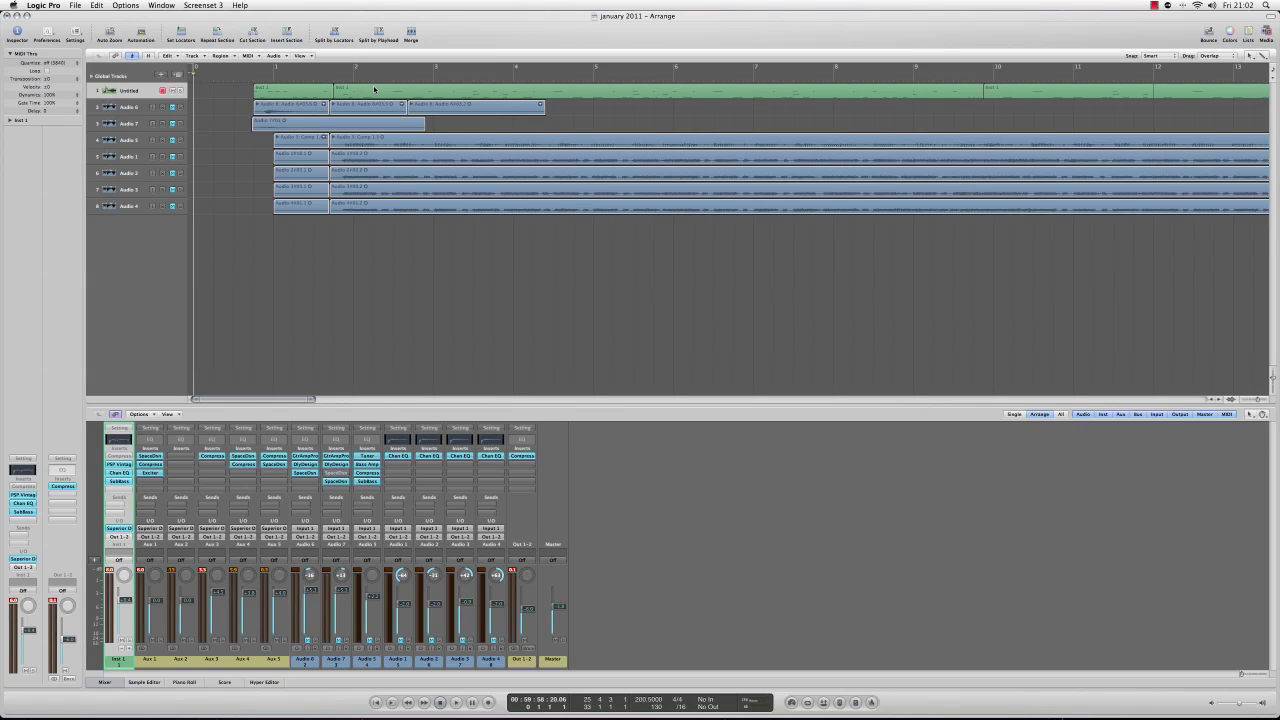
- Open the first Inst 1 region in the Piano Roll, audition a drum note, then collapse the editor
double_click(299, 93)
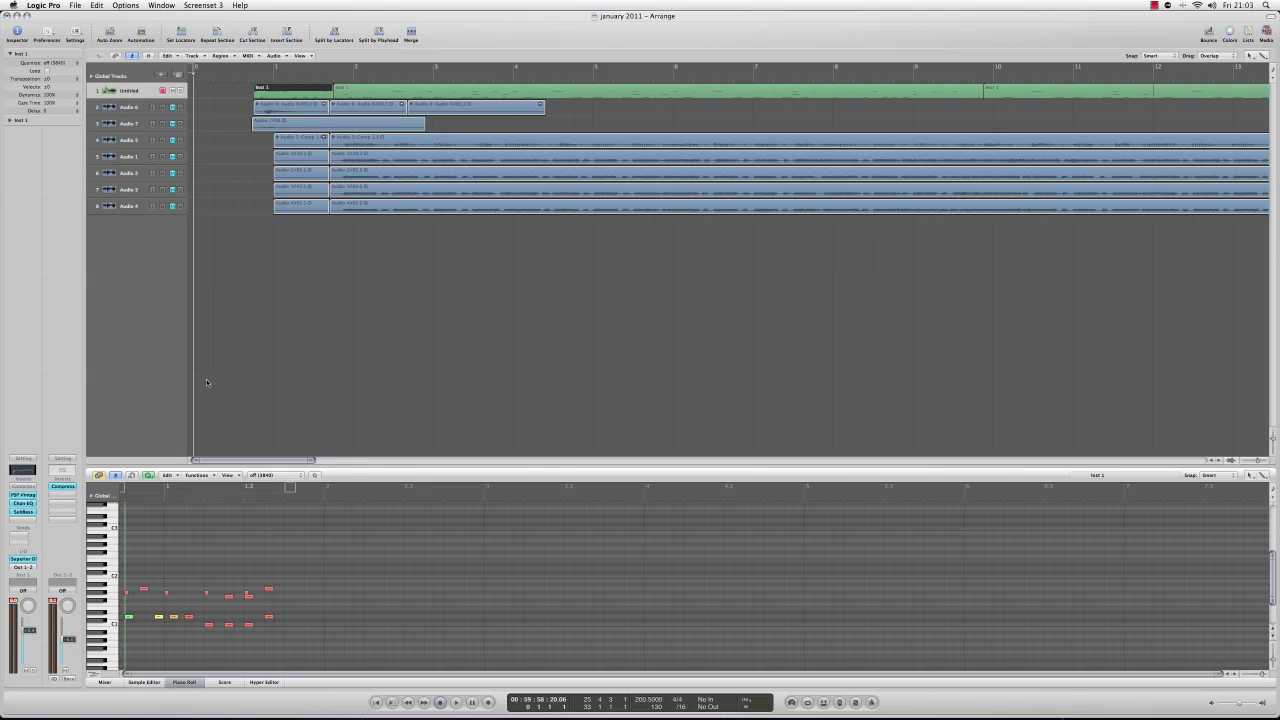
left_click(158, 617)
left_click_drag(482, 465, 479, 668)
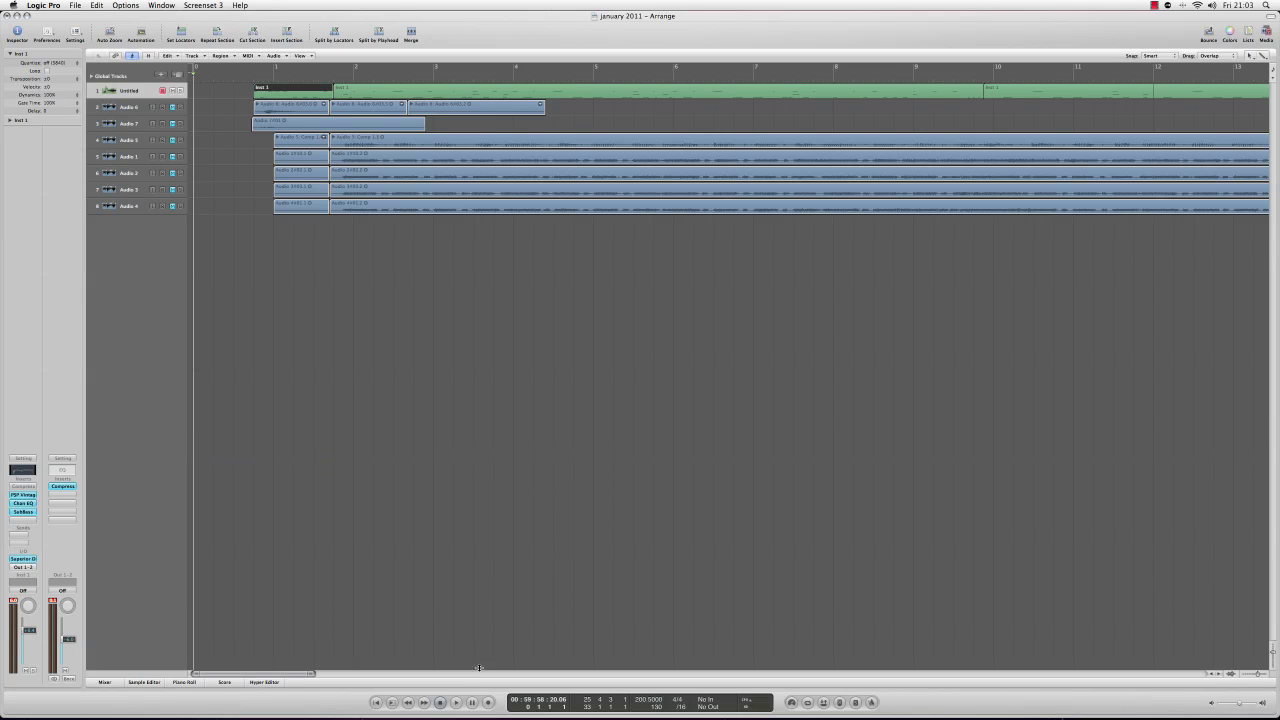
- Show the mixer and open the PSP VintageWarmer2 insert on the Inst 1 strip
left_click(119, 681)
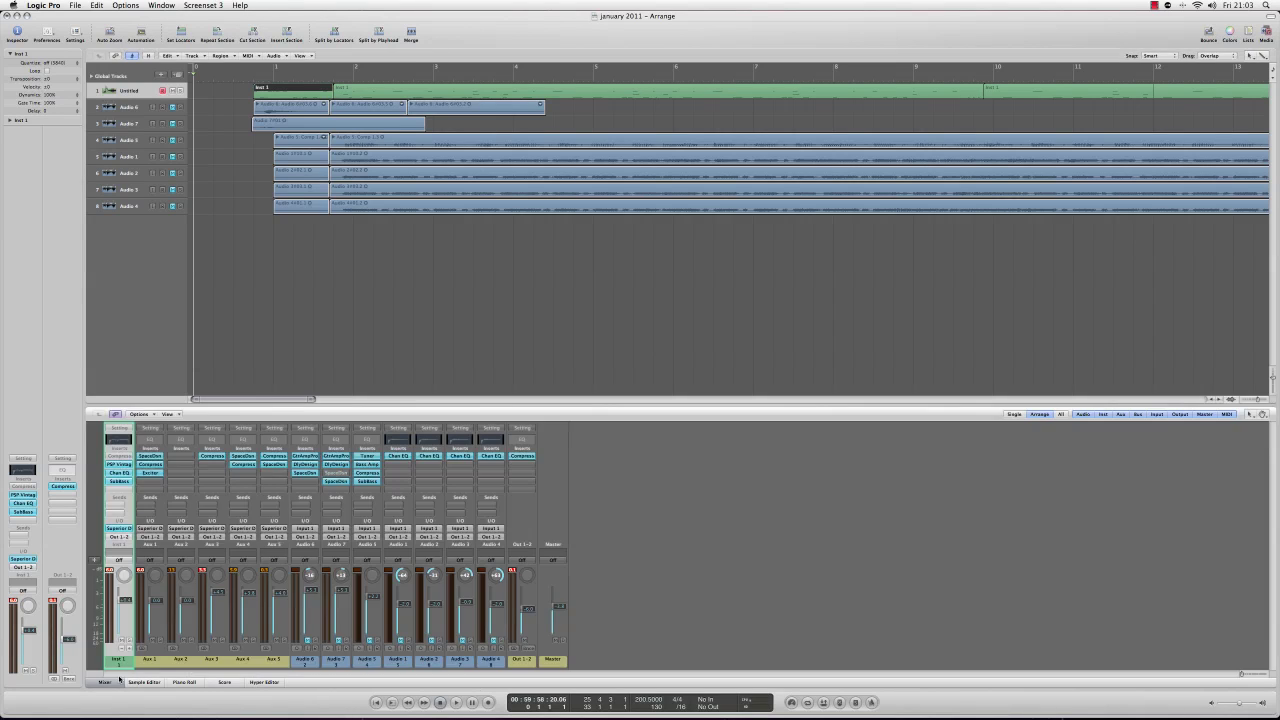
left_click(122, 465)
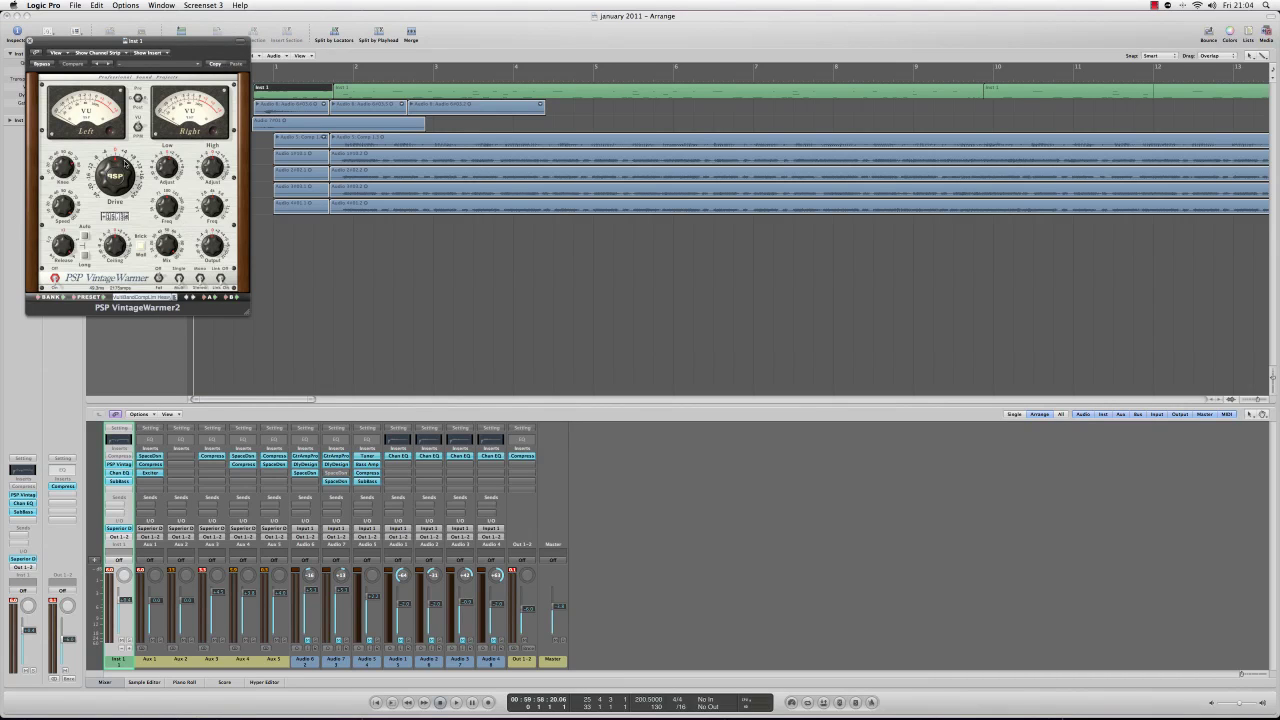
- Nudge the VintageWarmer2 Drive up, switch it to Single mode, and audition the drums through it
mouse_move(111, 167)
left_click_drag(111, 167, 118, 170)
left_click(178, 280)
left_click(128, 642)
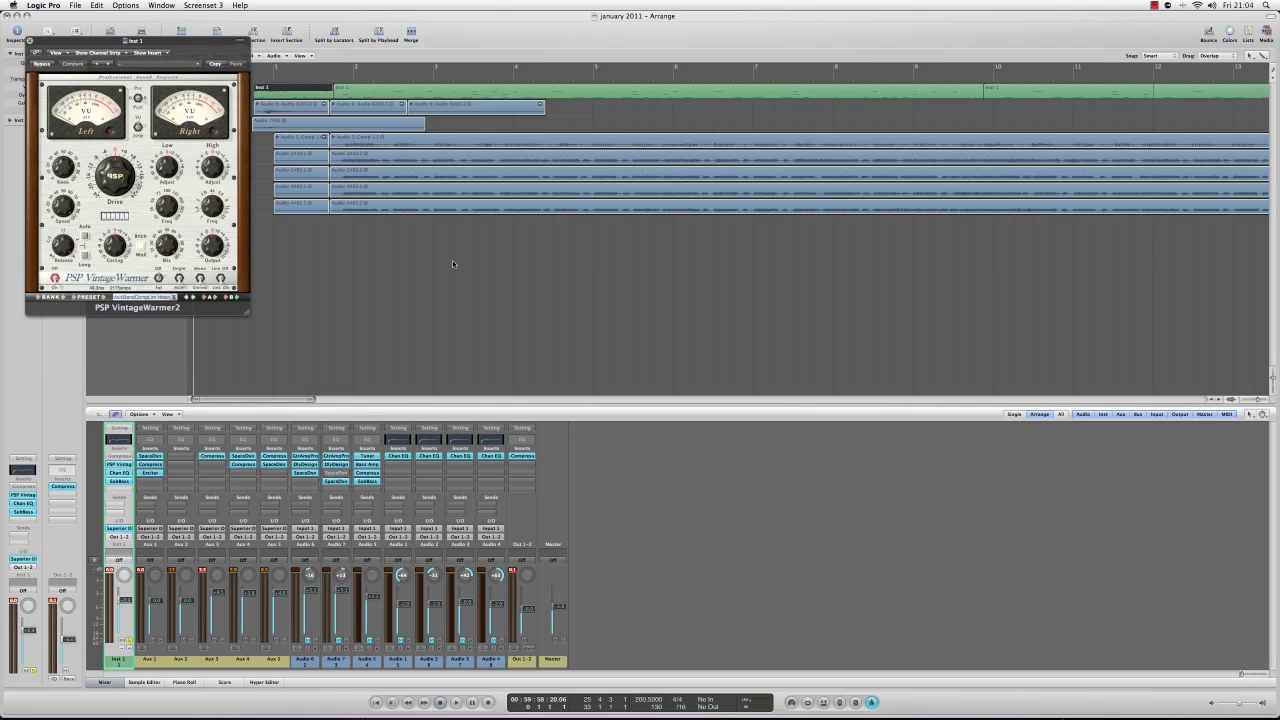
key("space")
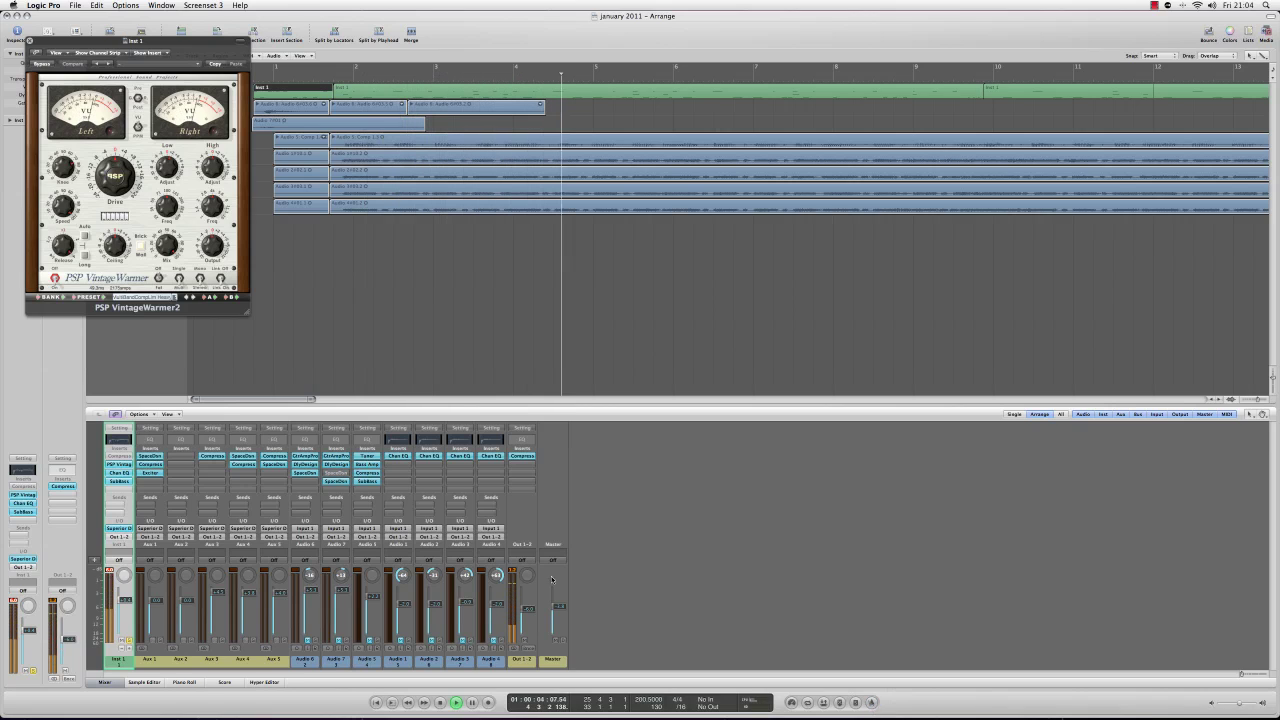
key("space")
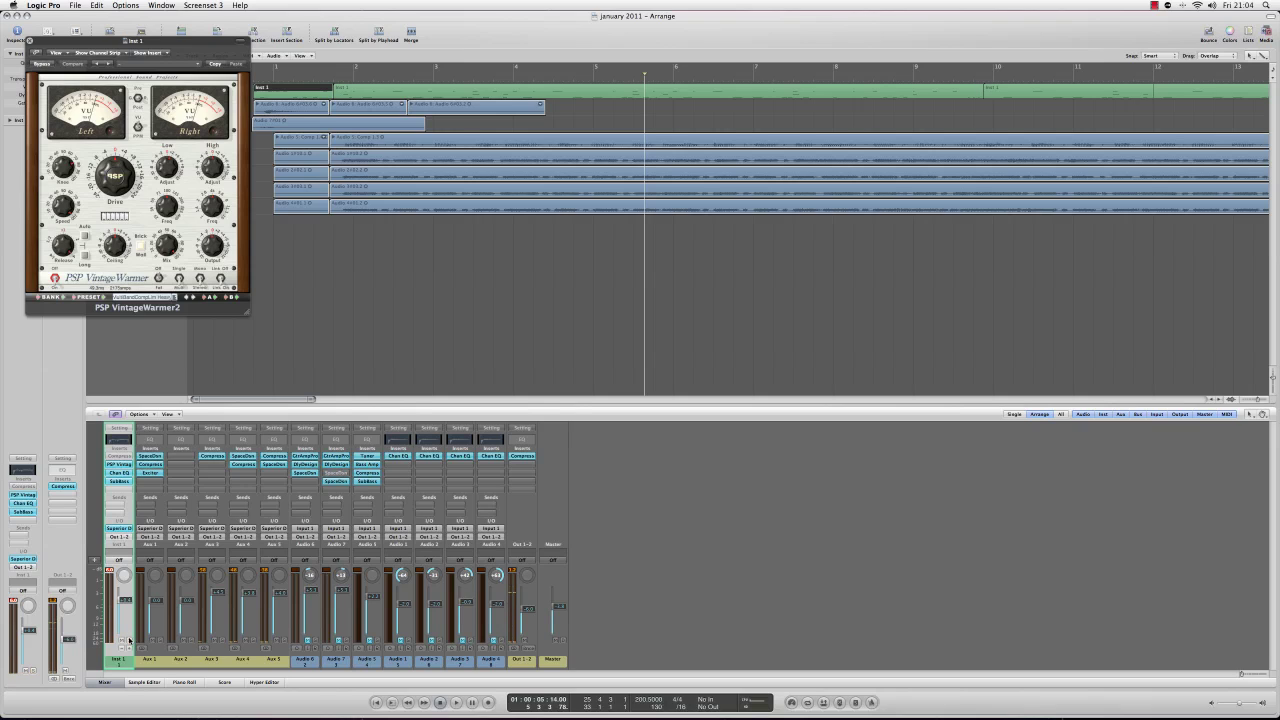
- Inspect the Inst 1 Channel EQ and SubBass plug-ins, closing each window afterward
left_click(119, 472)
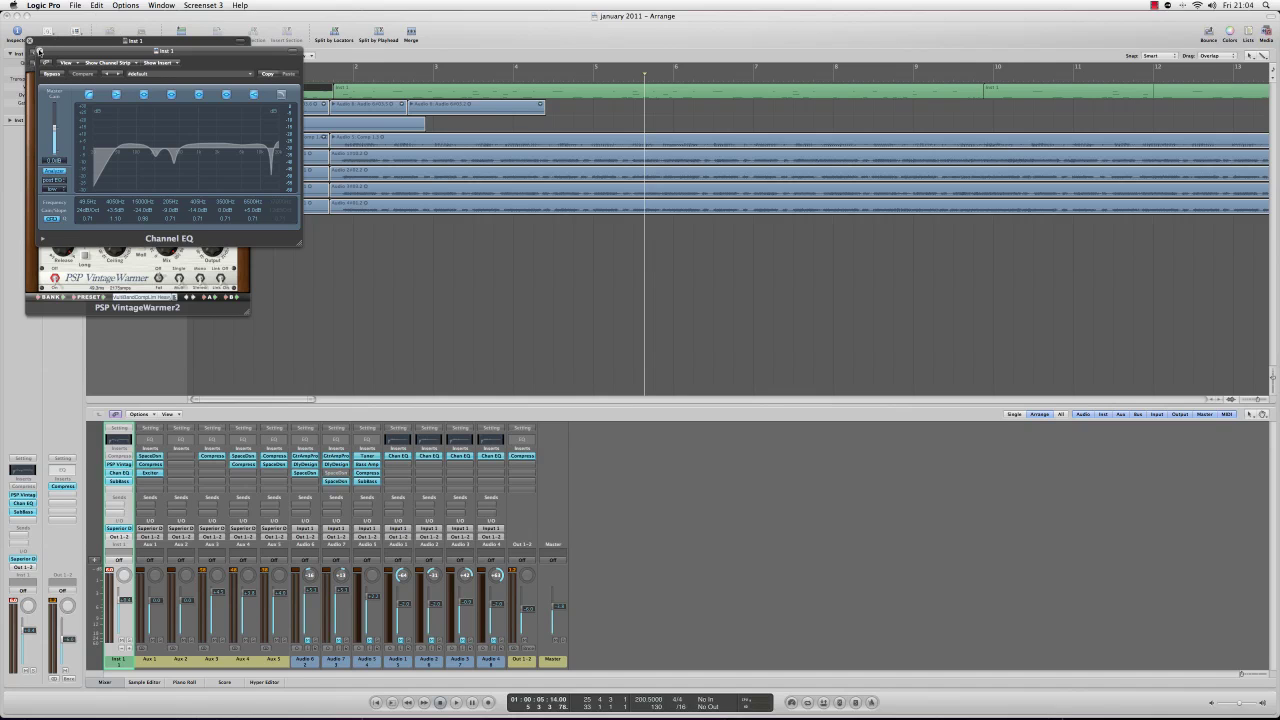
left_click(39, 50)
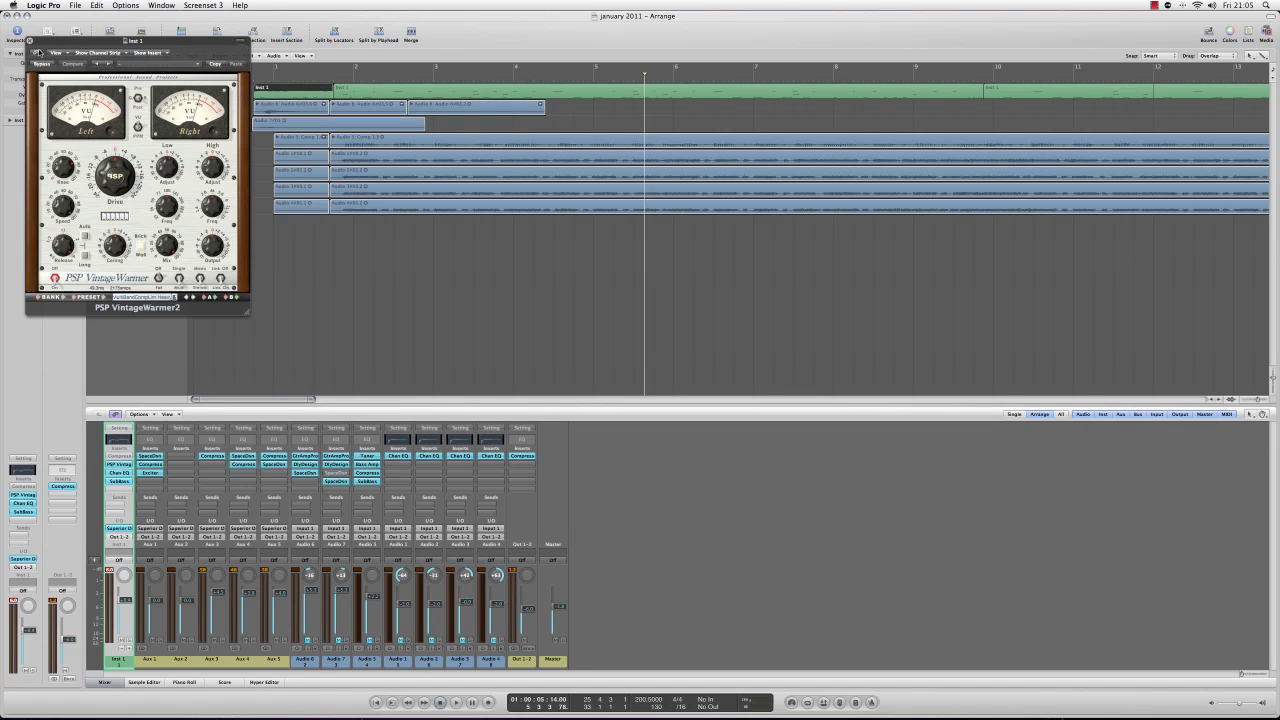
left_click(126, 483)
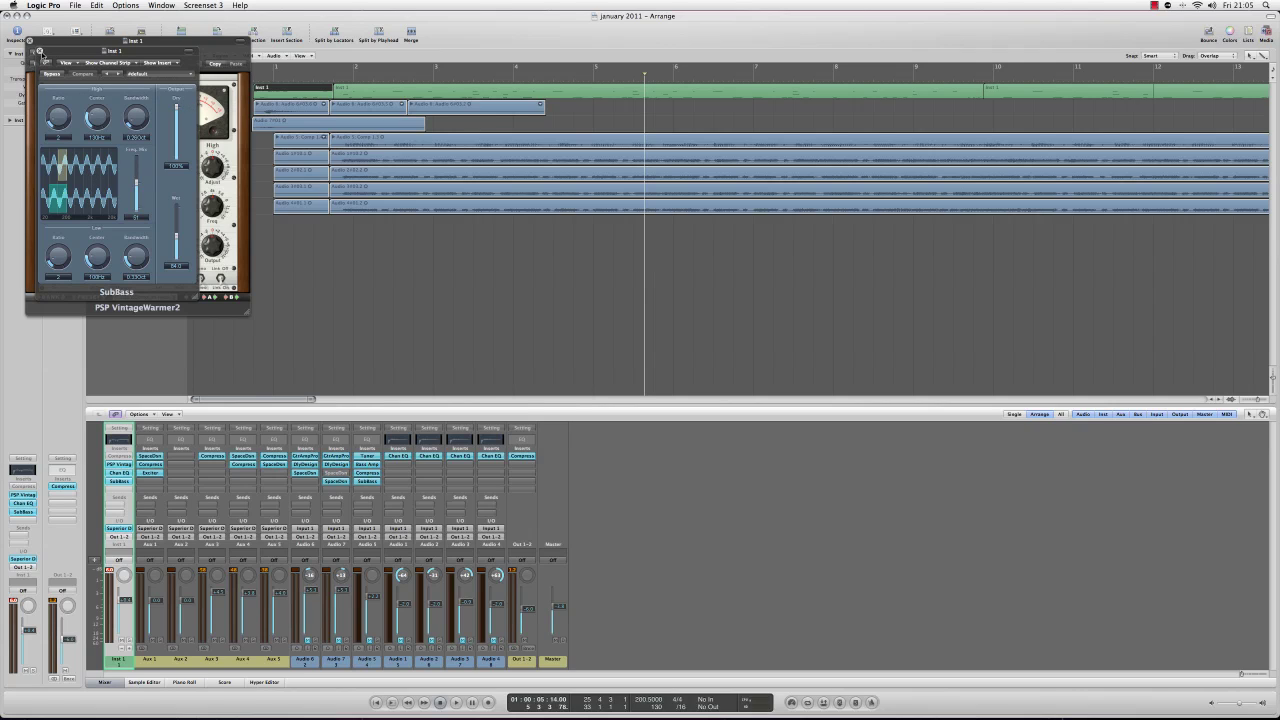
left_click(40, 52)
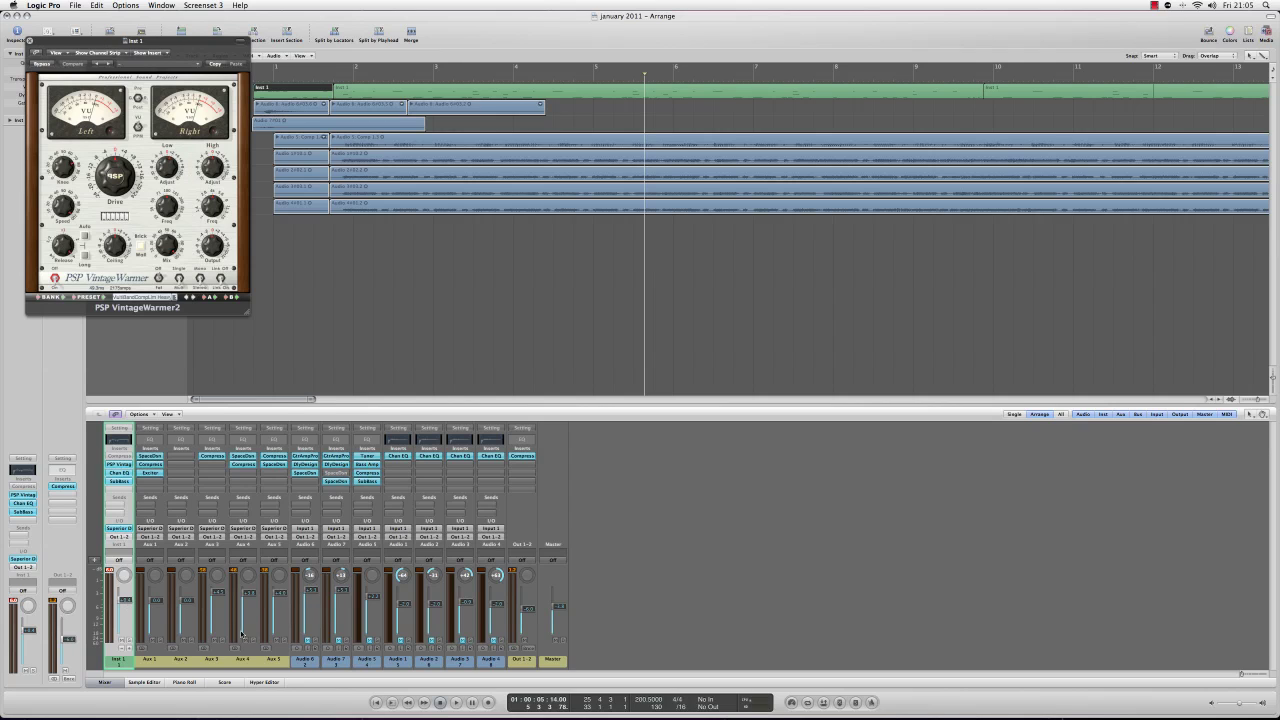
- Open Superior Drummer on Inst 1, keep the current snare, strike a kit piece twice, then close it
left_click(118, 528)
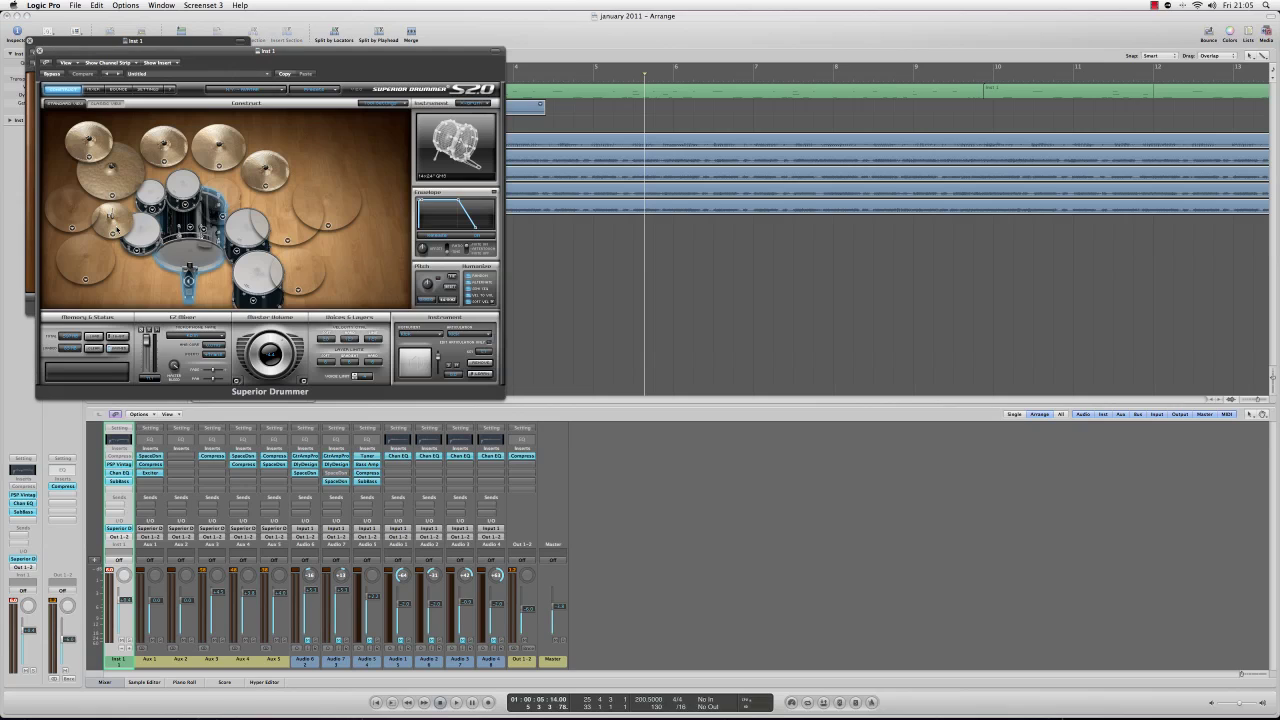
left_click(136, 253)
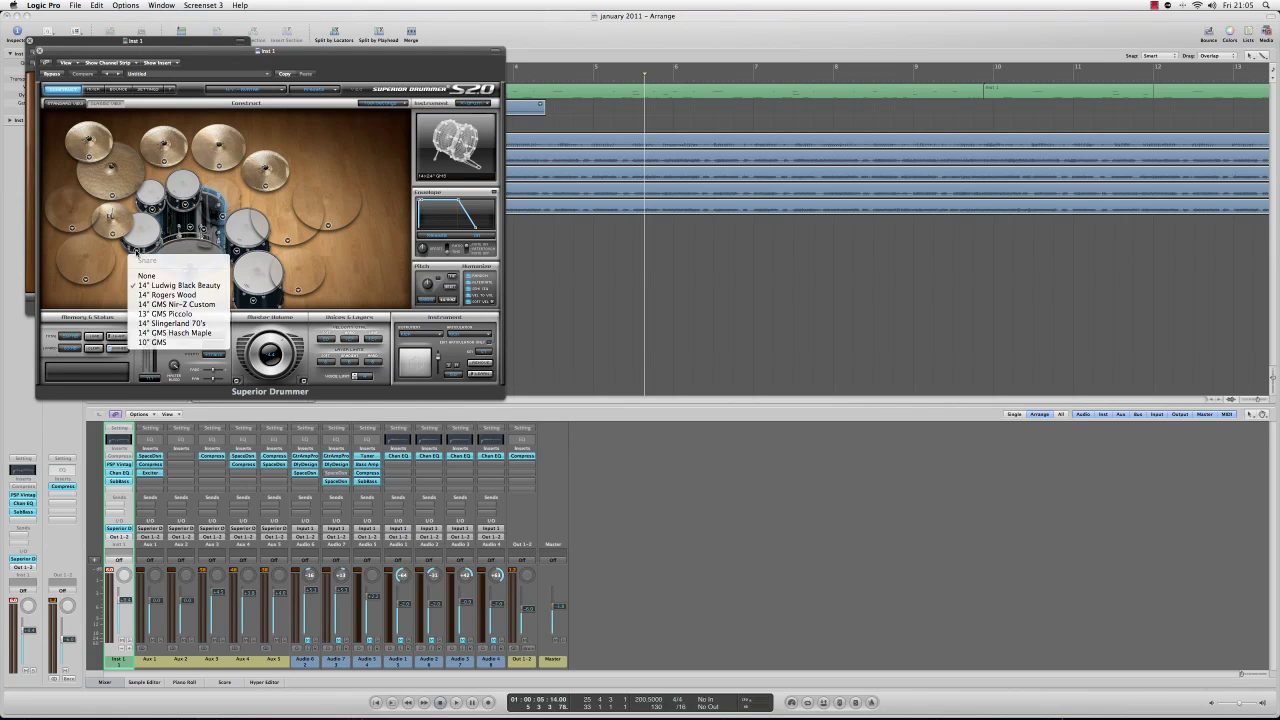
left_click(136, 252)
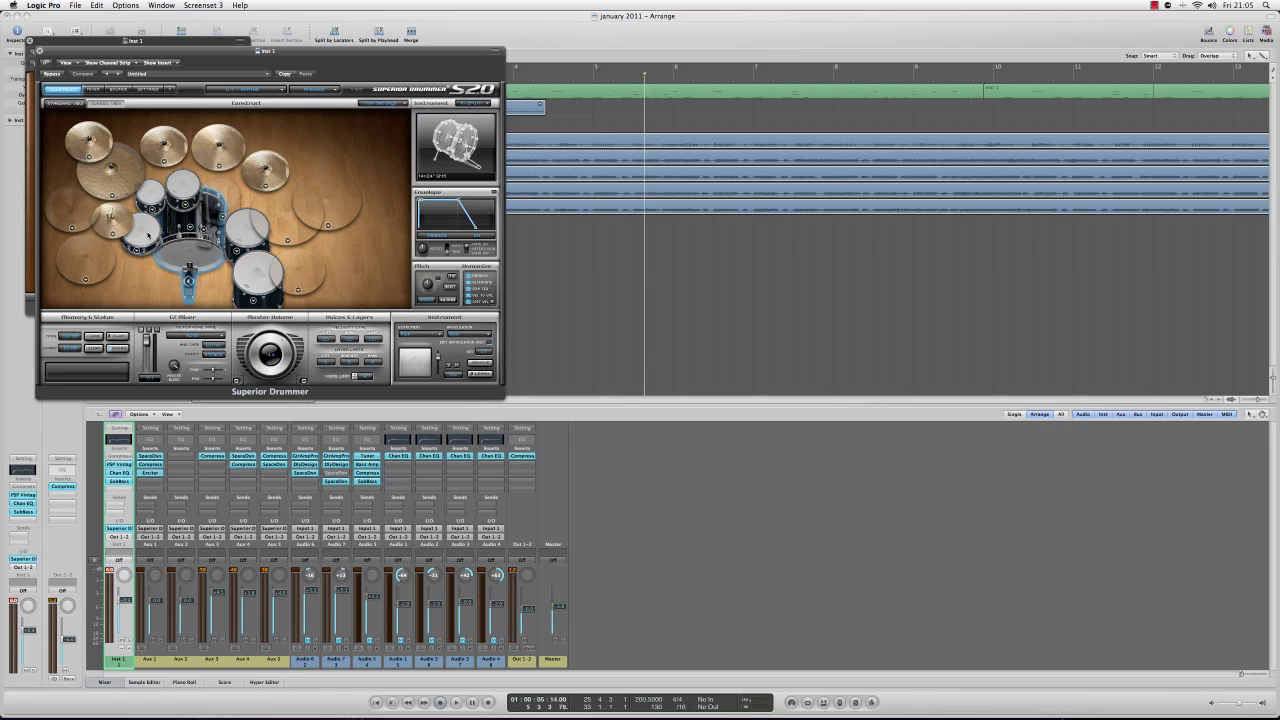
left_click(145, 227)
left_click(145, 227)
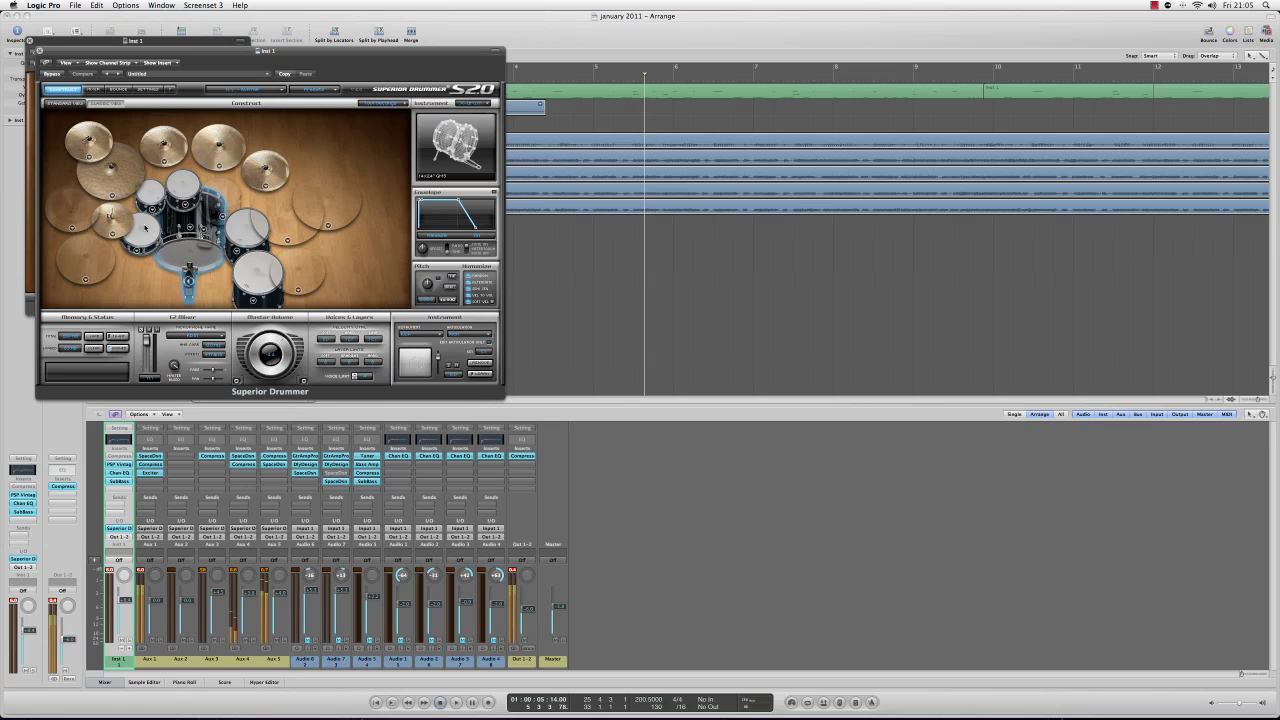
left_click(39, 51)
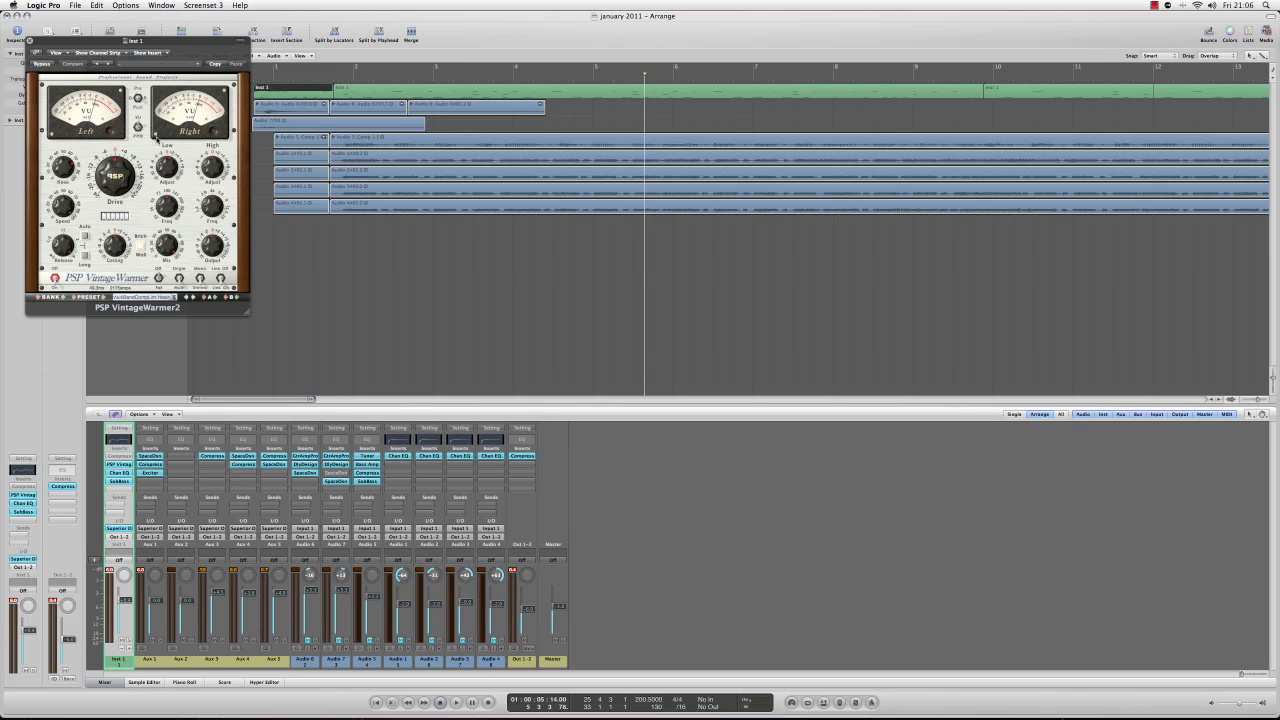
mouse_move(162, 167)
key("space")
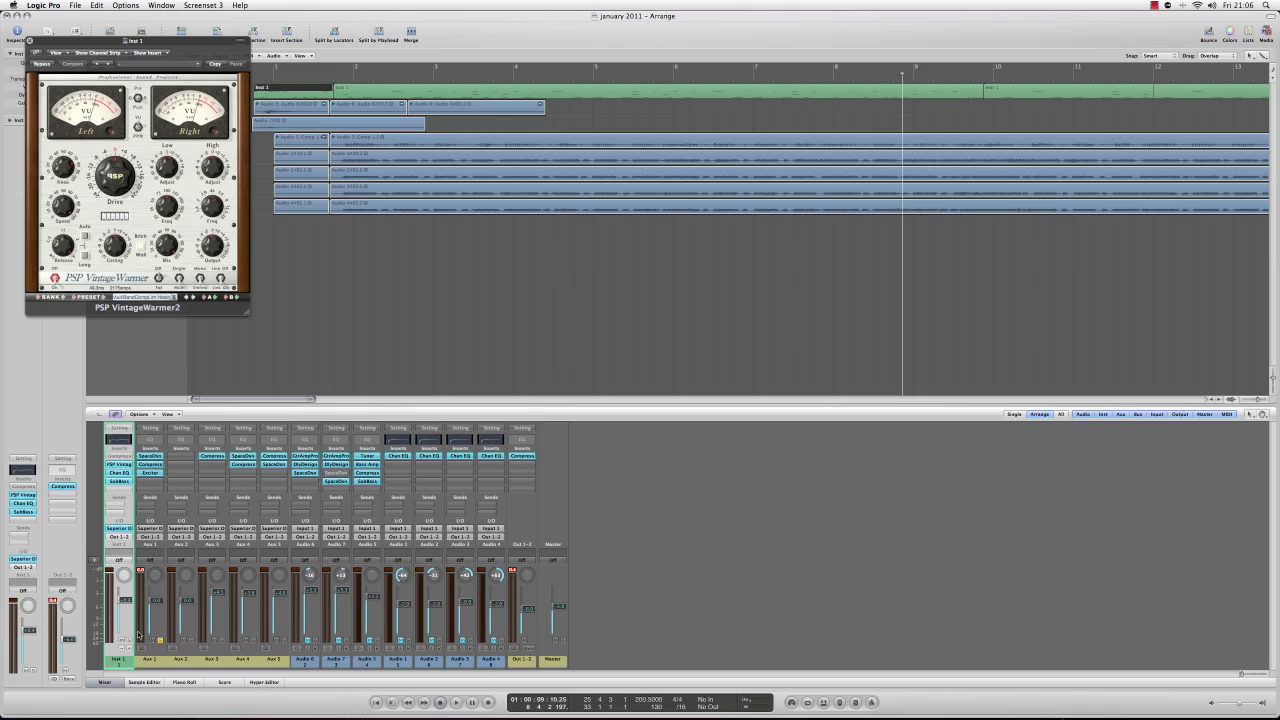
left_click(150, 472)
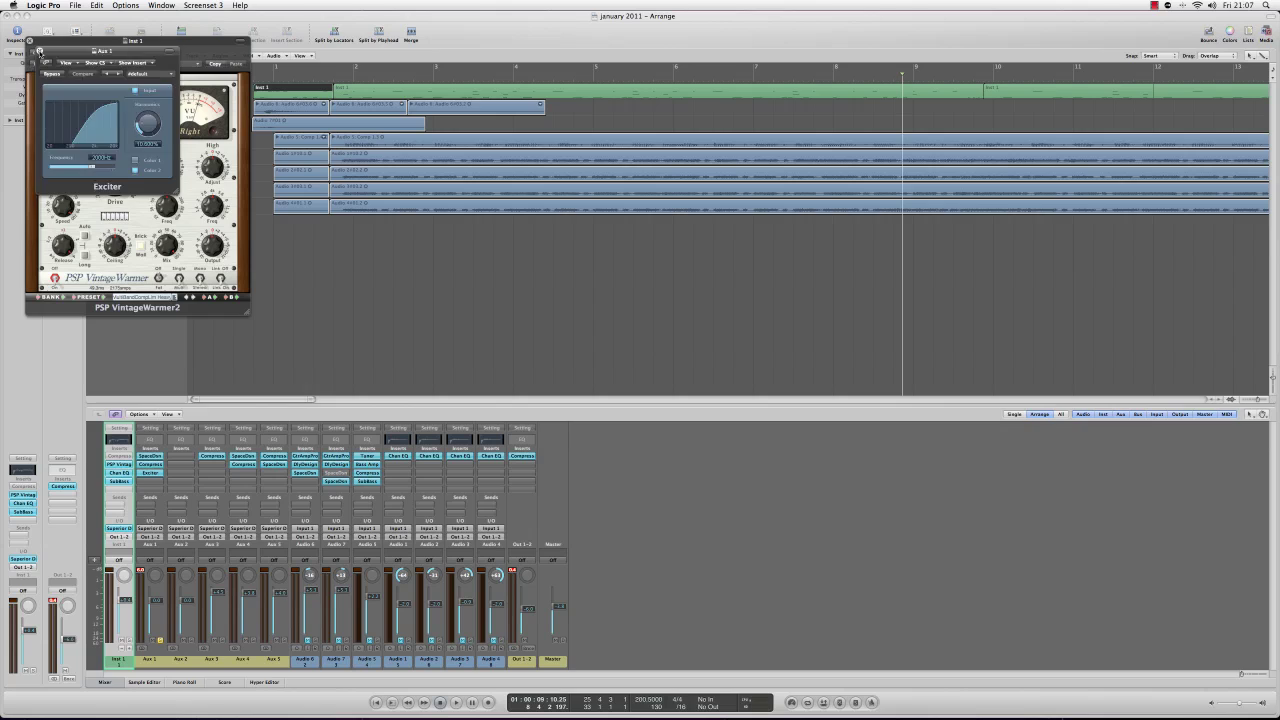
left_click(40, 51)
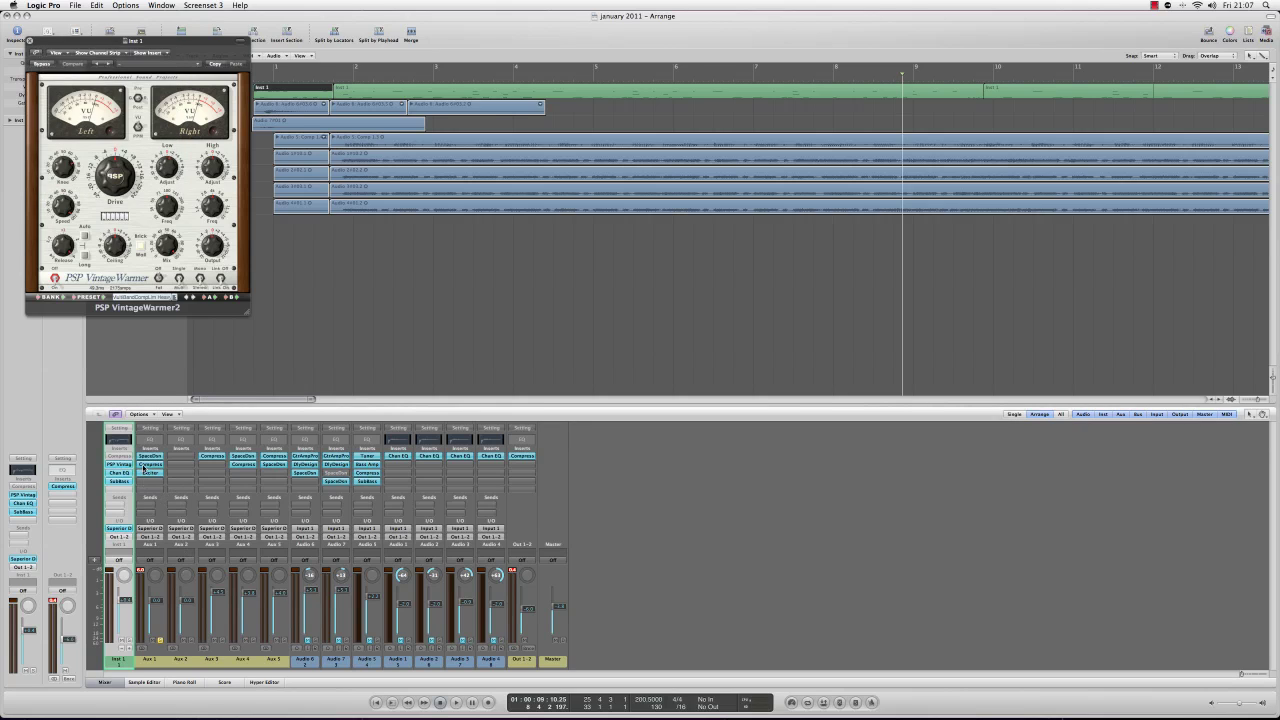
- Open the Aux 1 Compressor, then view and close the Aux 1 Space Designer reverb
left_click(148, 464)
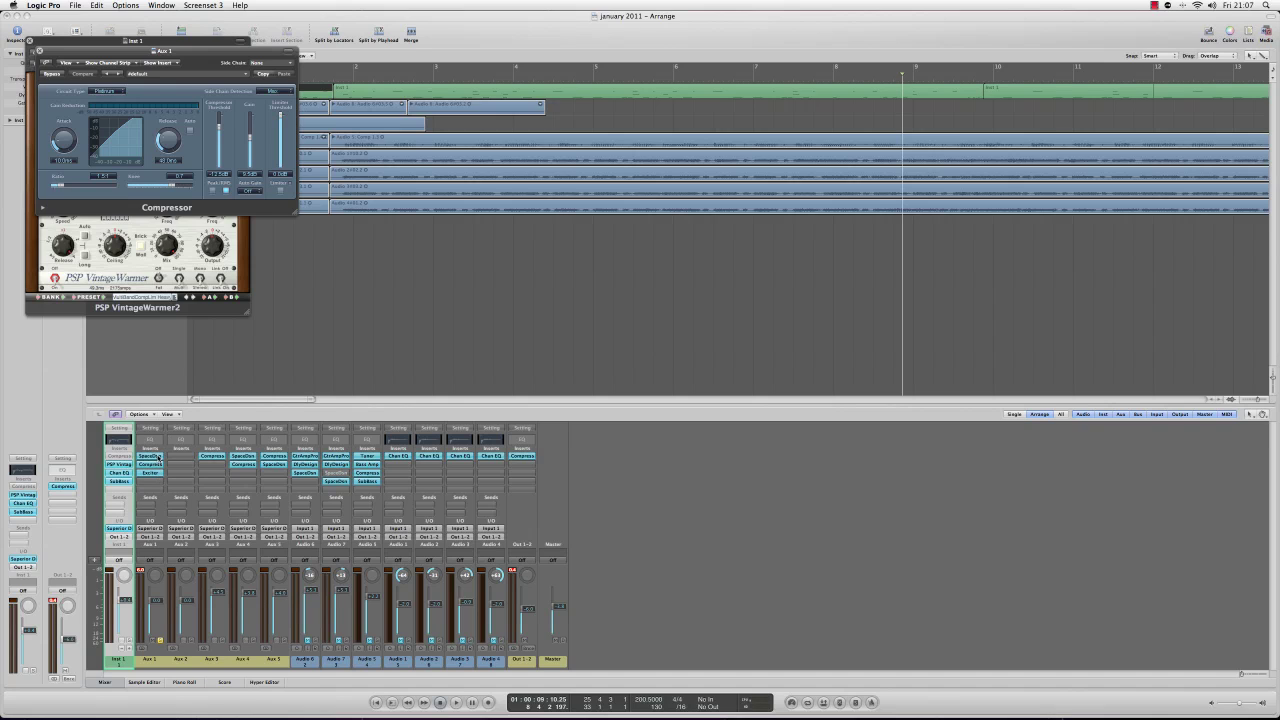
left_click(158, 457)
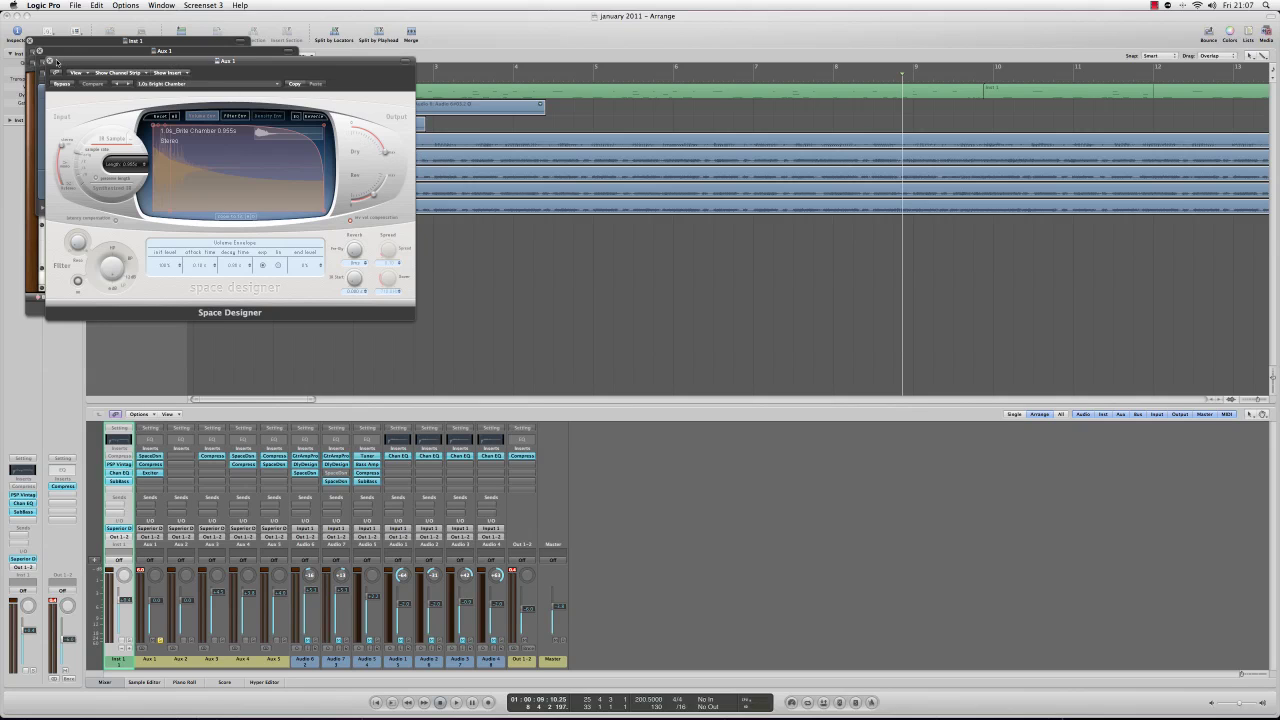
left_click(50, 62)
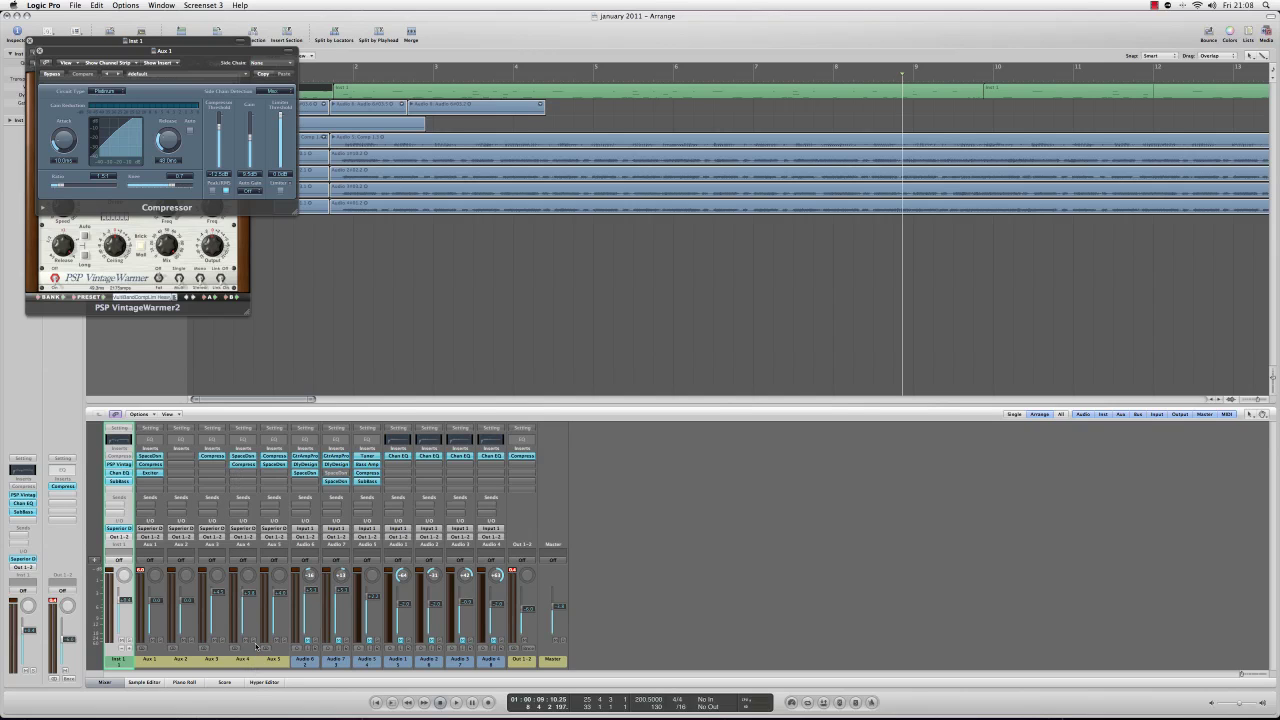
- Start playback, solo Aux 5, and play the song to hear that channel alone
key("space")
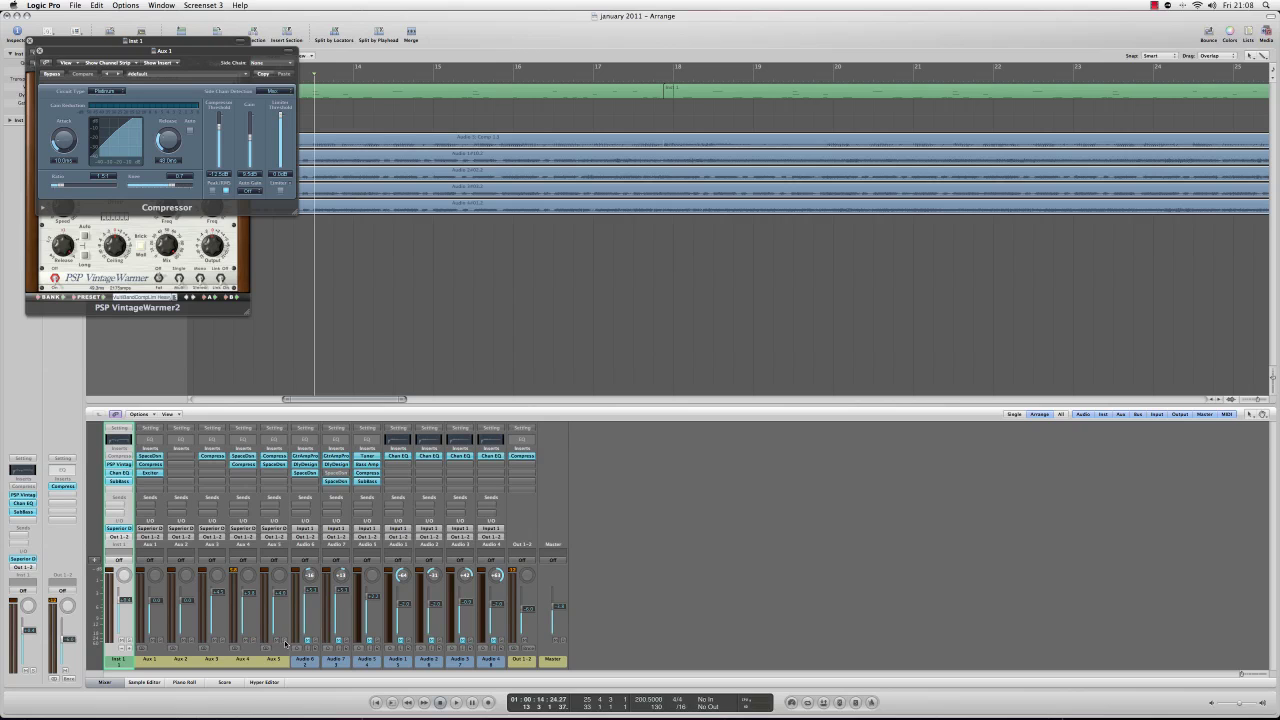
left_click(284, 642)
key("space")
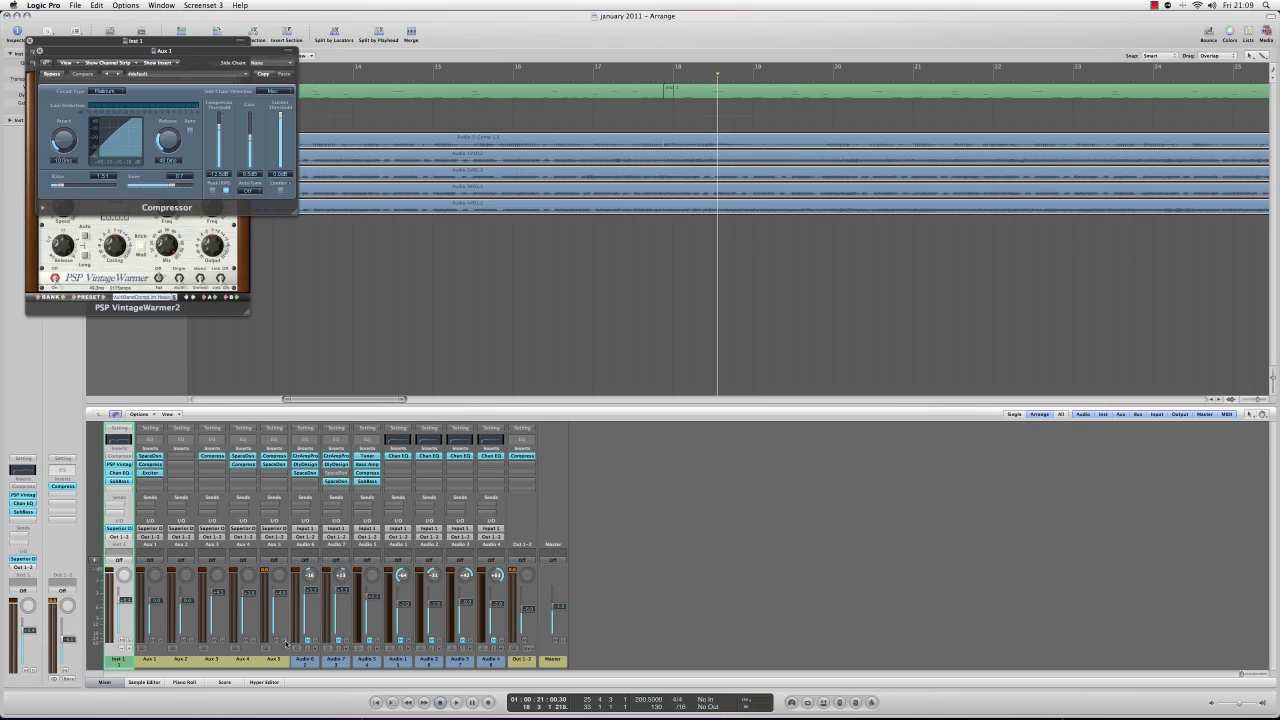
- Jump back to bar 1 and play the mix from the top
key("Return")
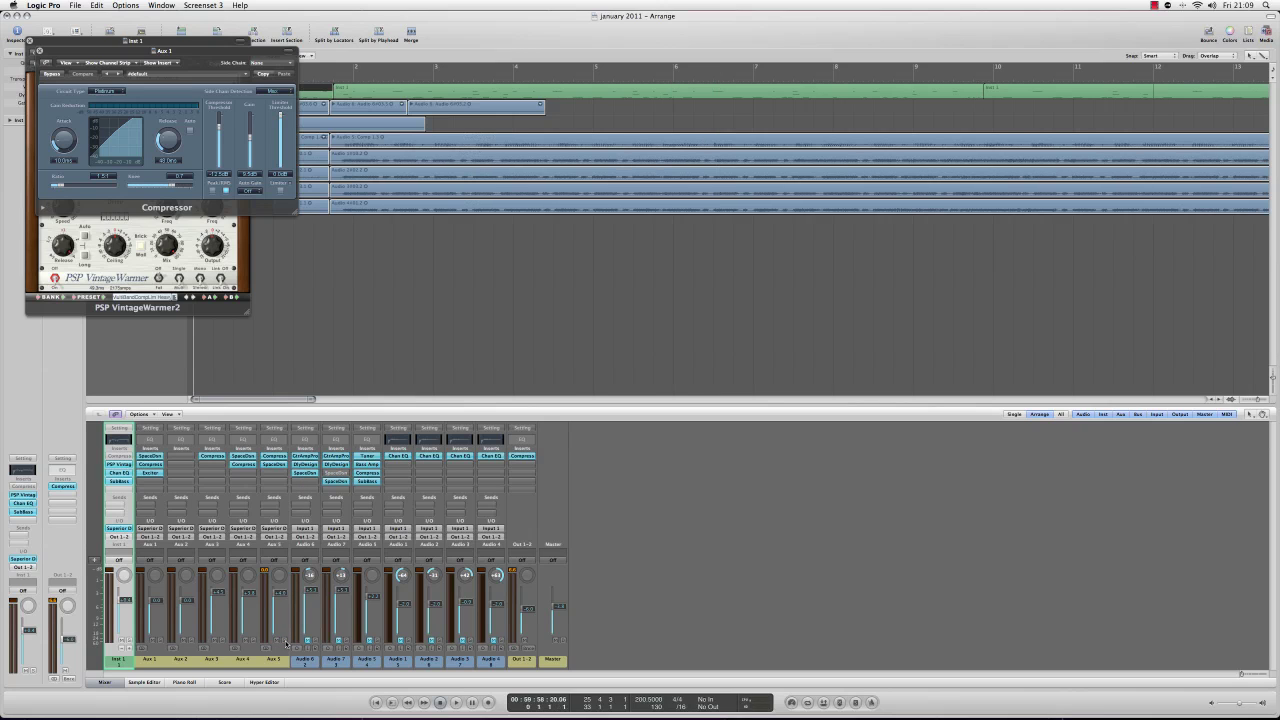
key("space")
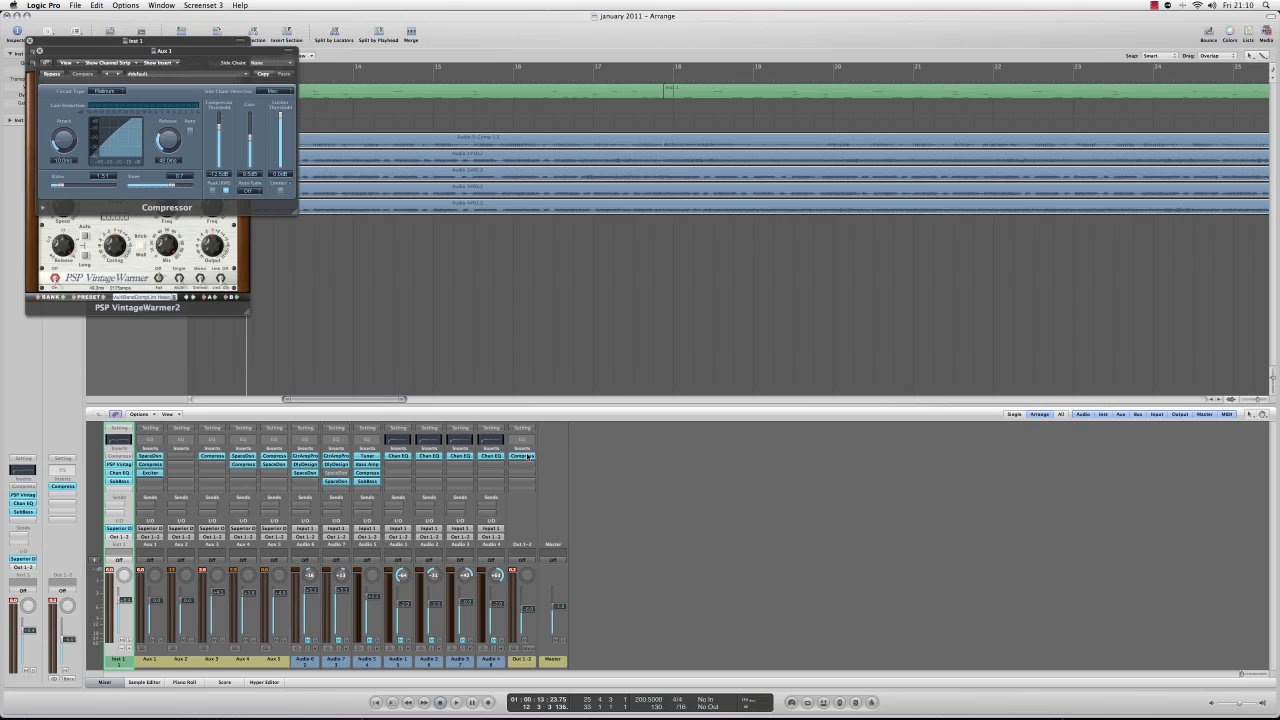
left_click(522, 456)
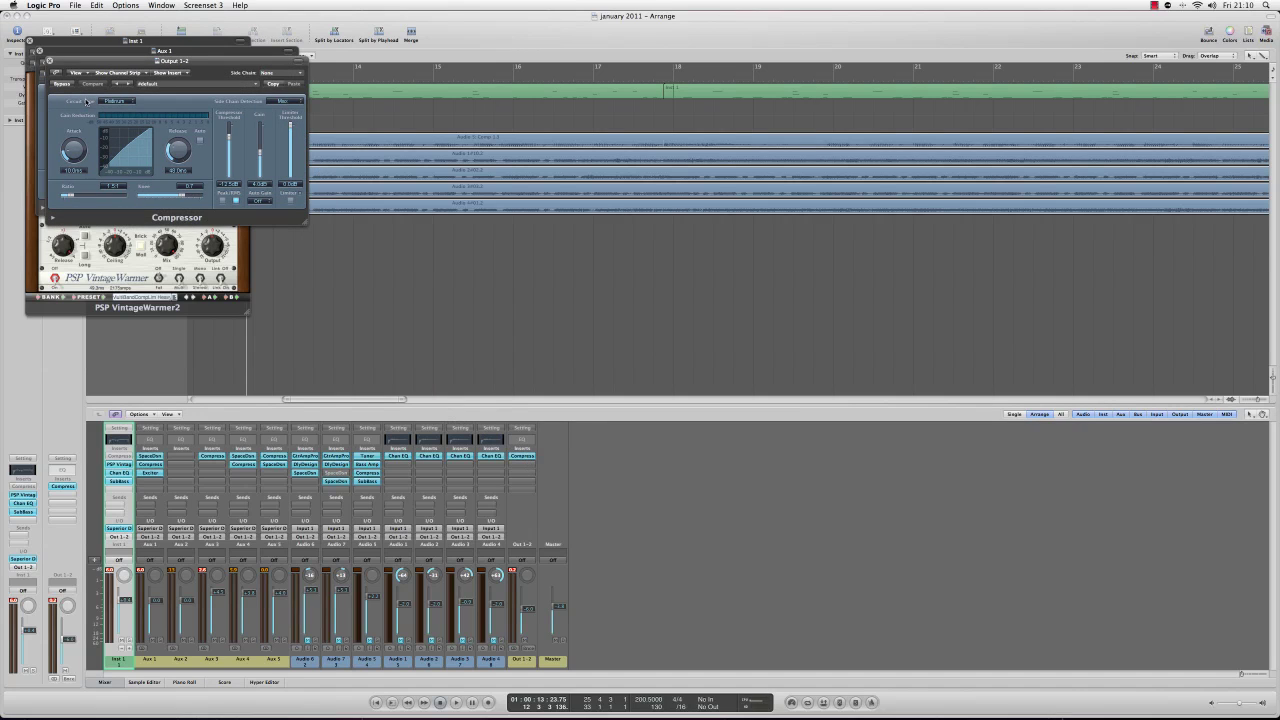
left_click(49, 61)
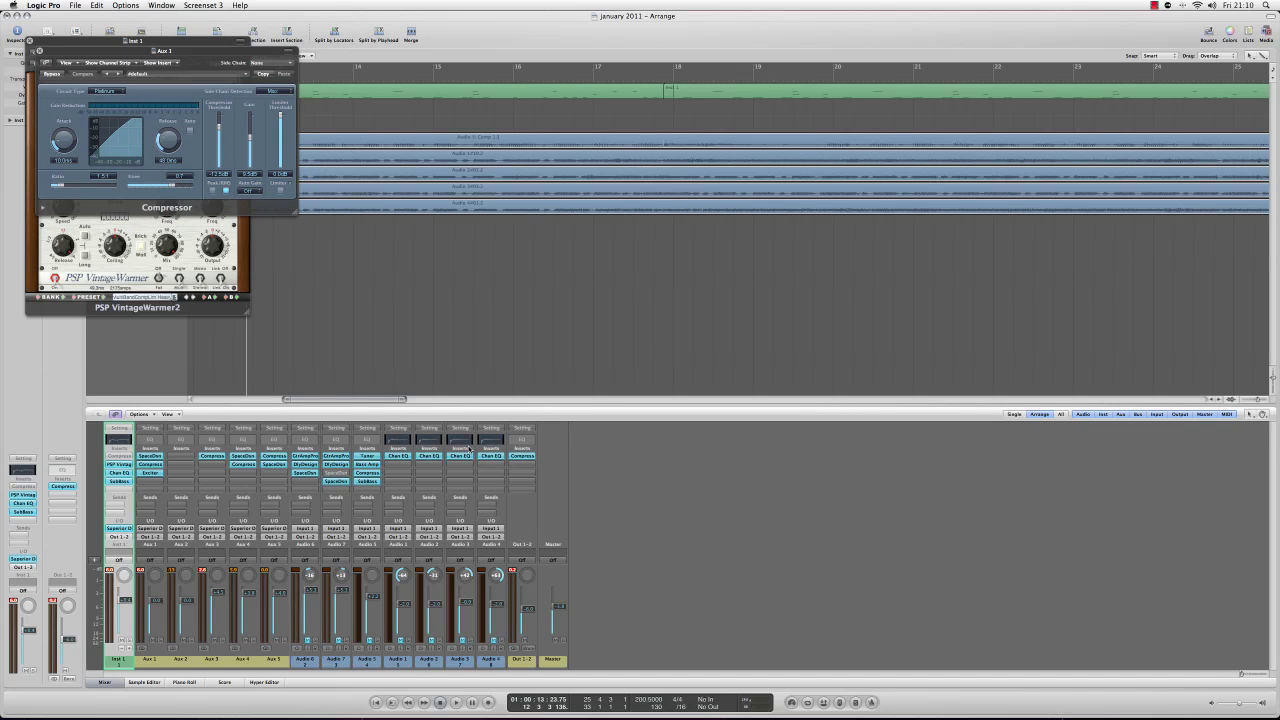
double_click(399, 441)
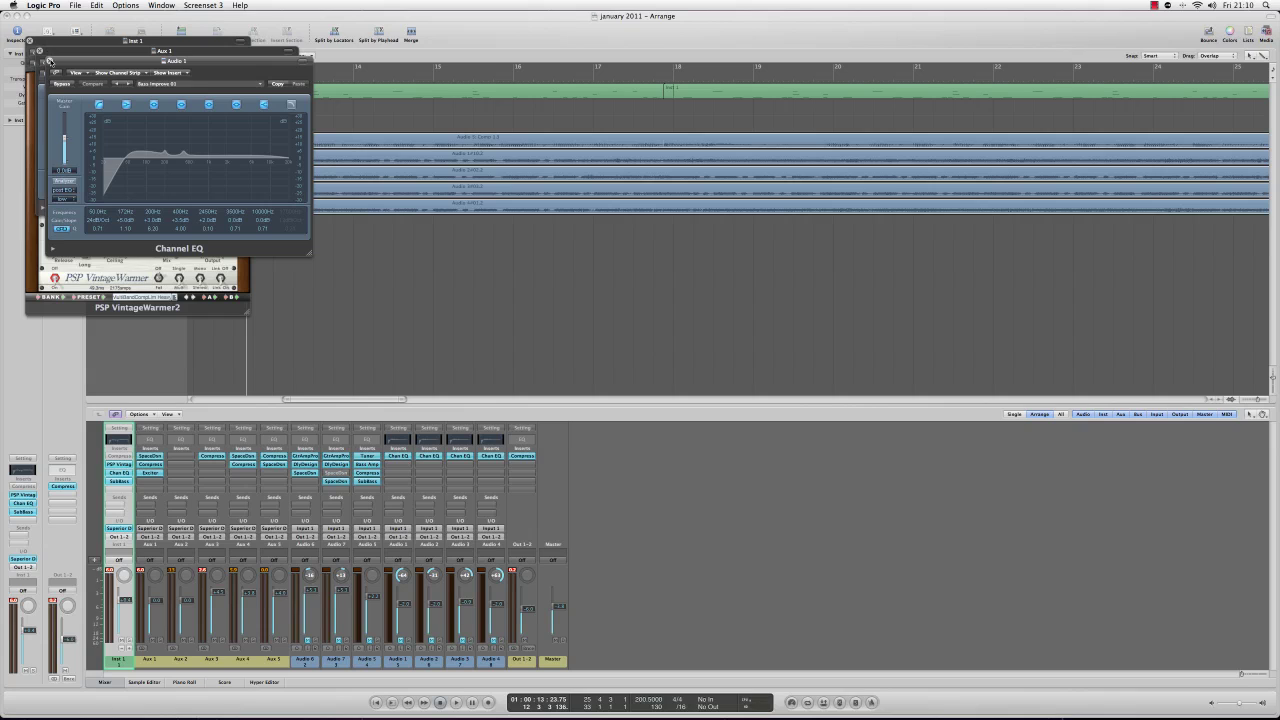
left_click(49, 61)
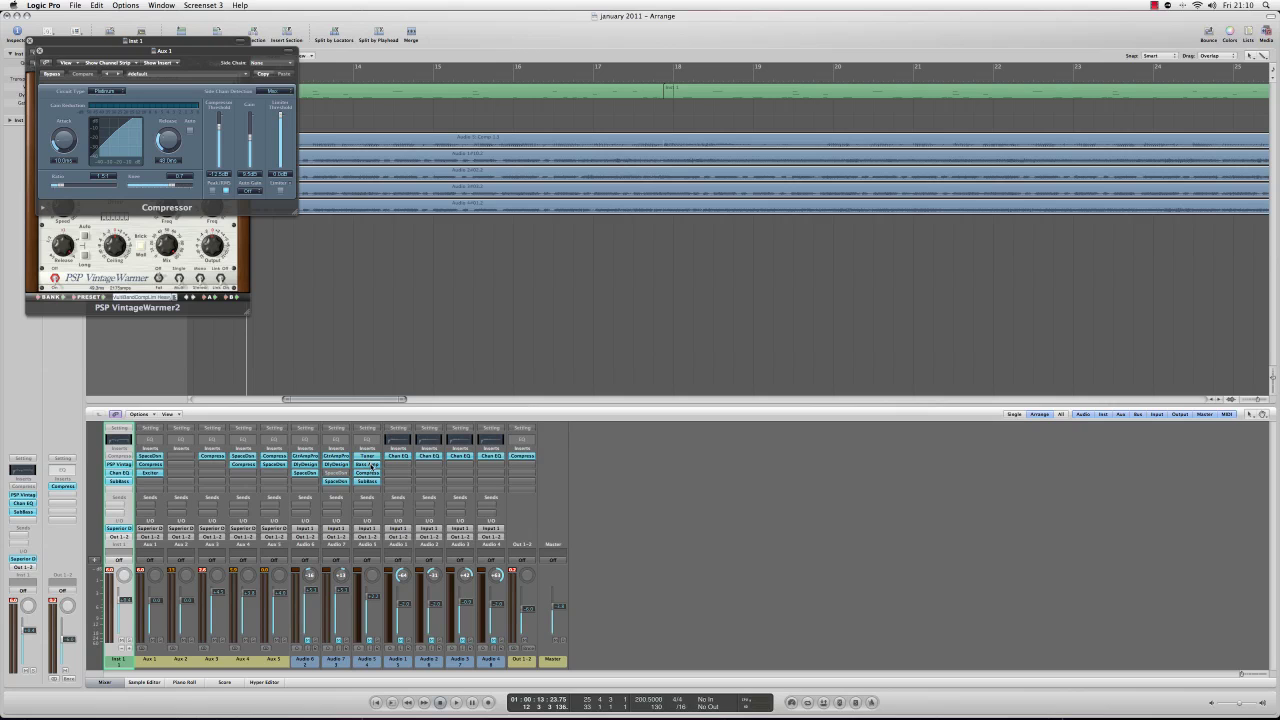
double_click(368, 464)
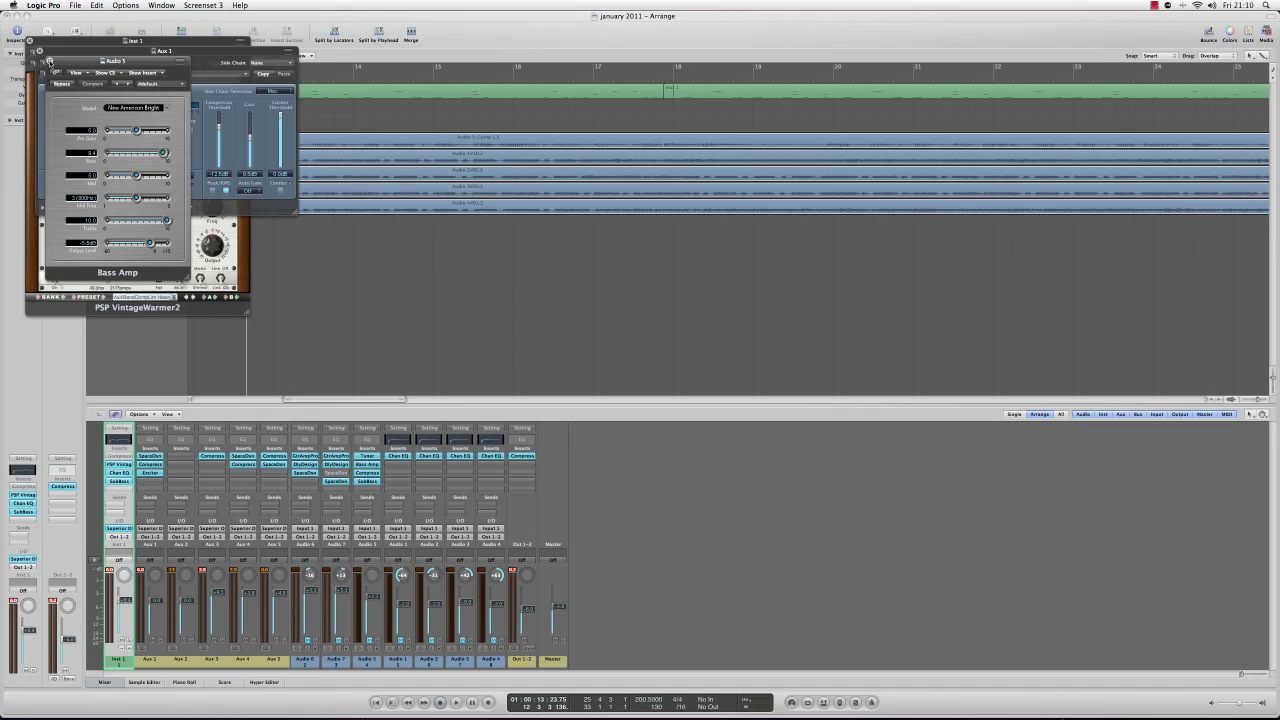
left_click(48, 60)
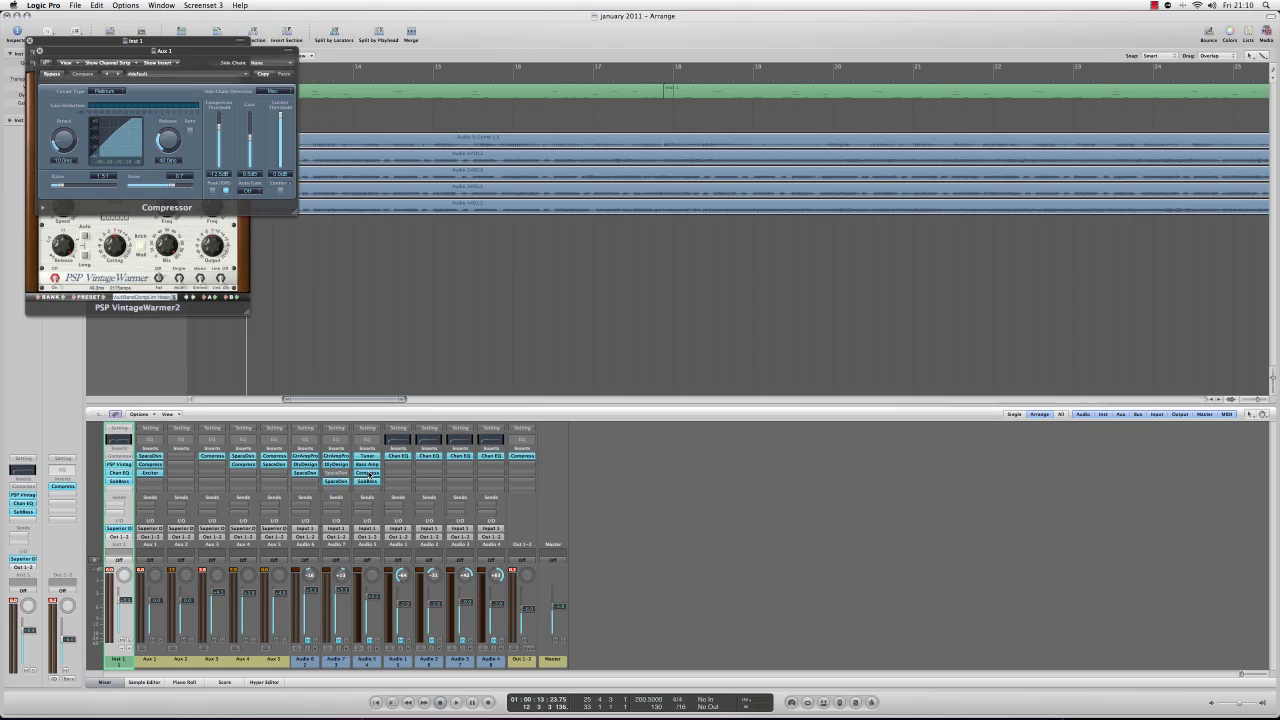
left_click(367, 473)
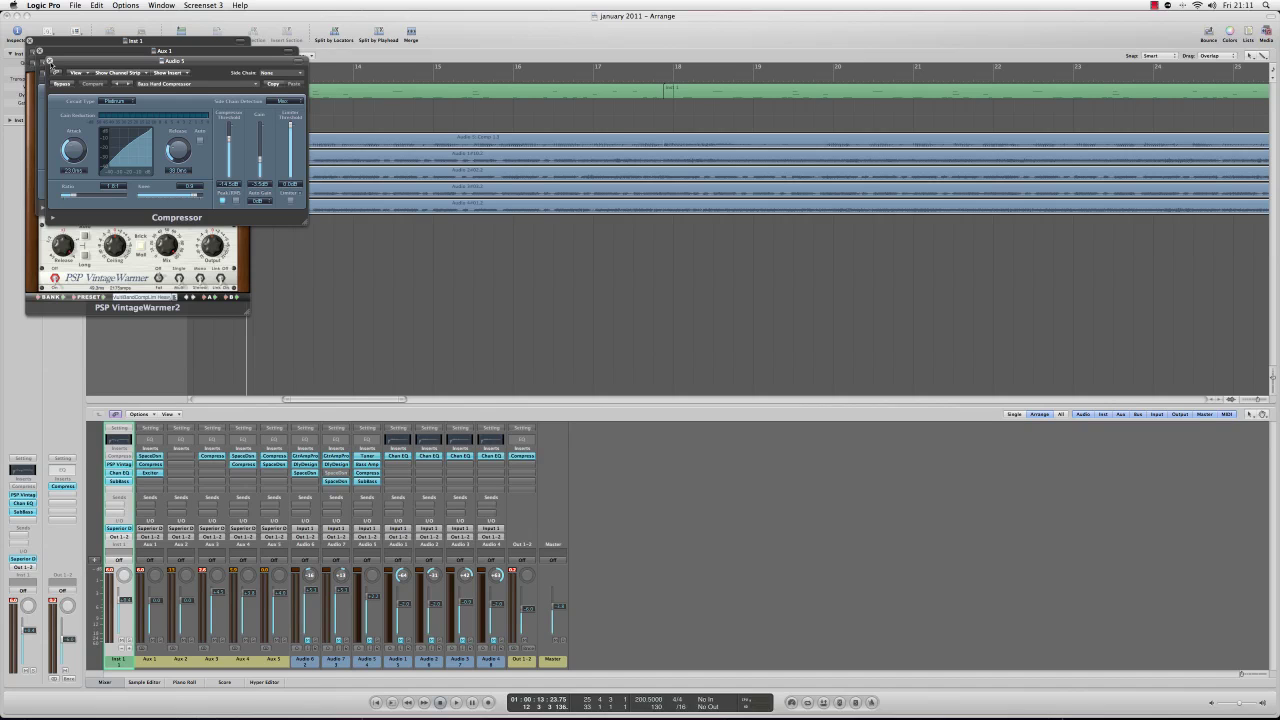
left_click(49, 61)
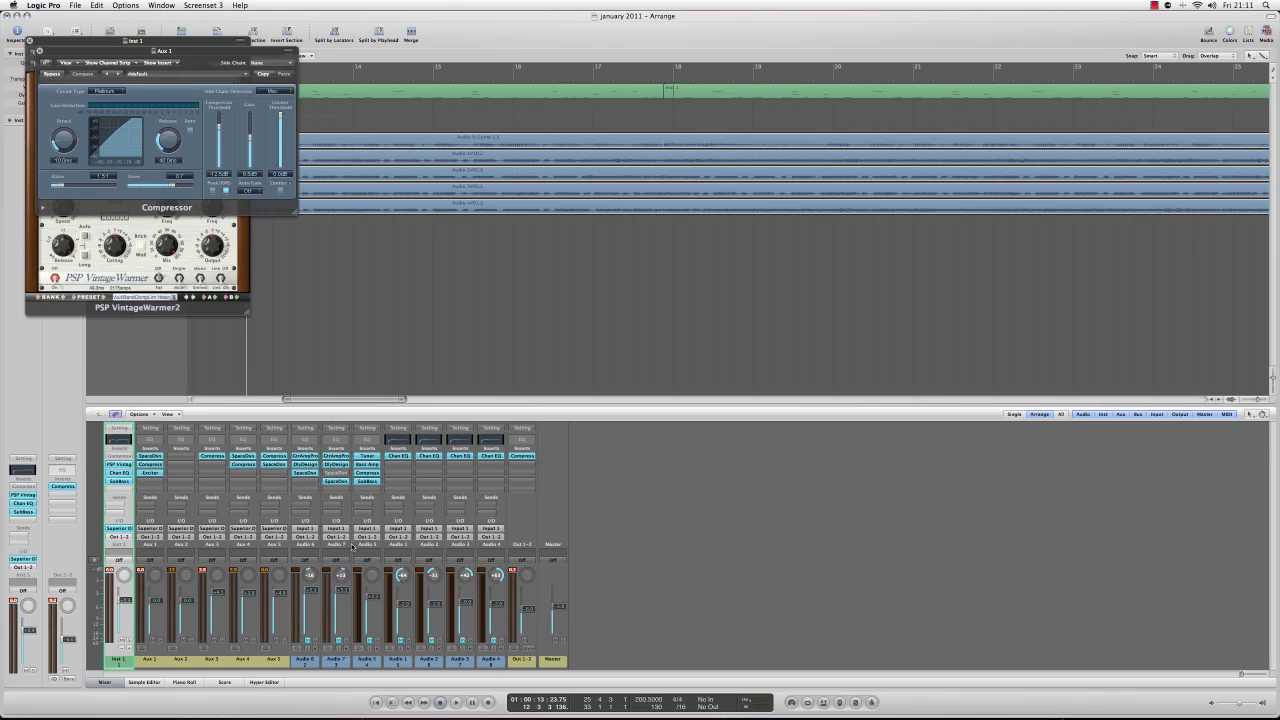
- Solo Audio 7 and play from the start, then view and close Audio 6's 11.7s Conservatory Space Designer
left_click(344, 640)
key("Return")
key("space")
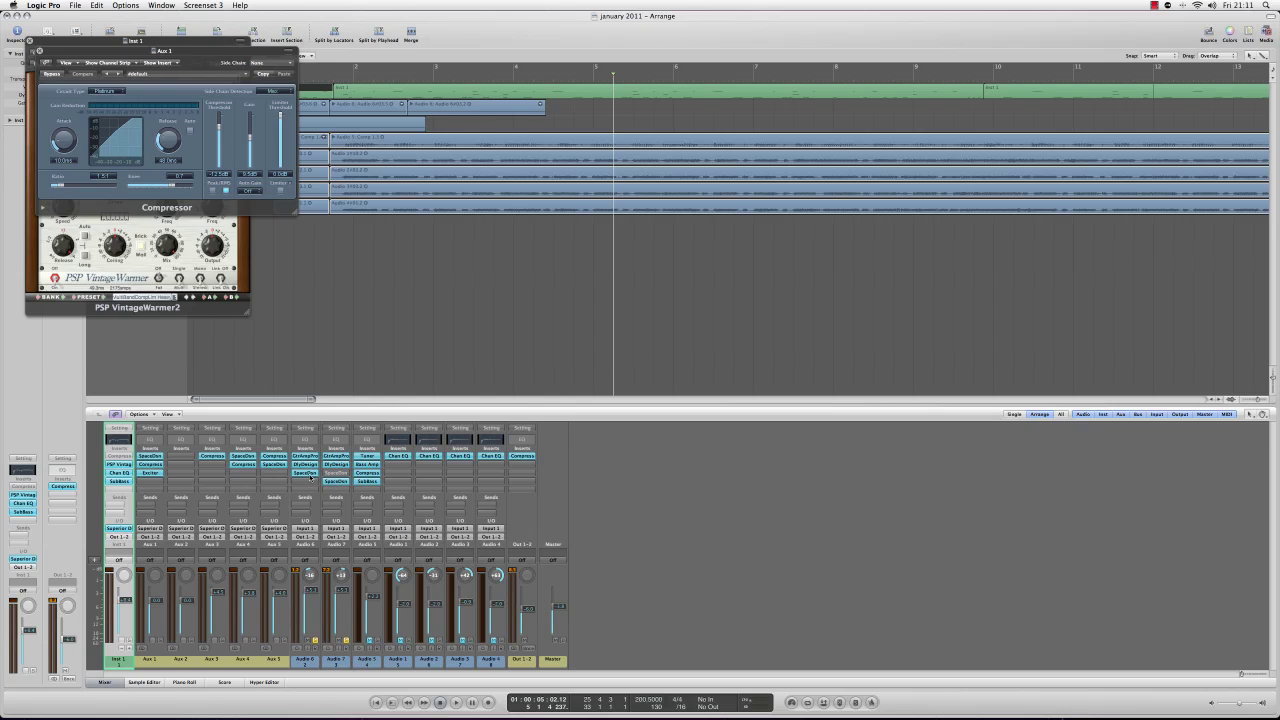
left_click(310, 477)
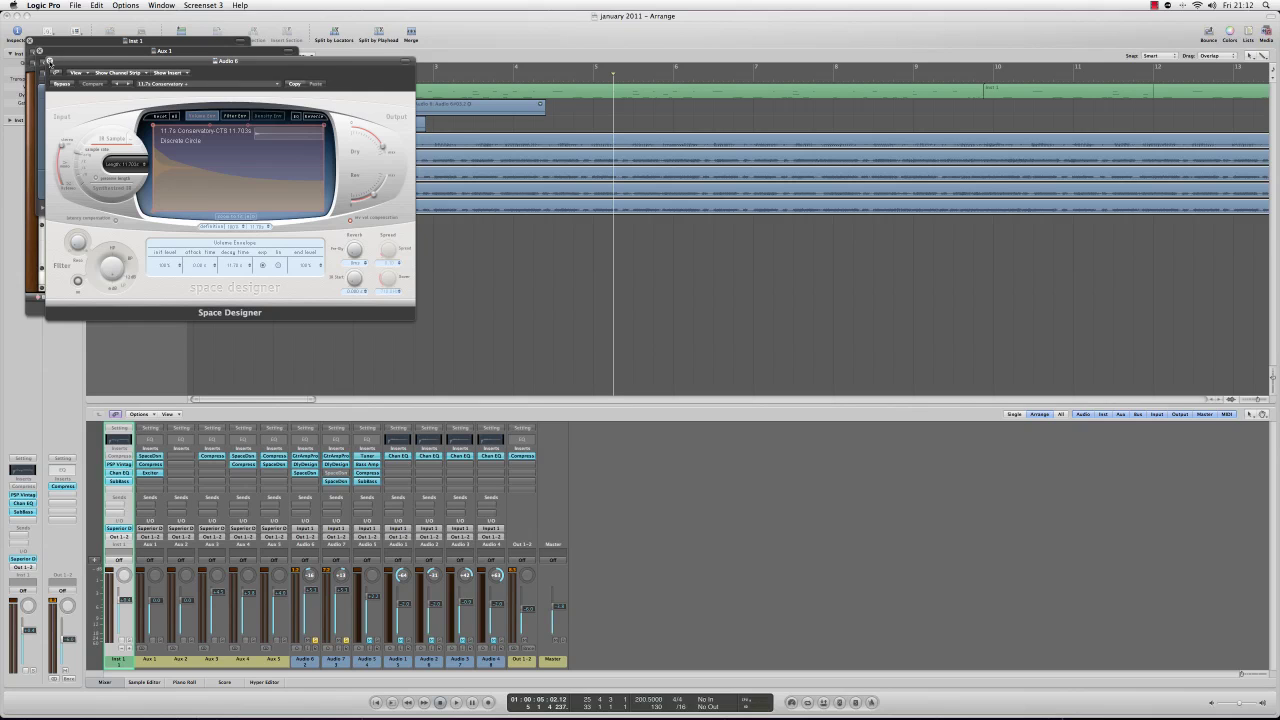
left_click(49, 61)
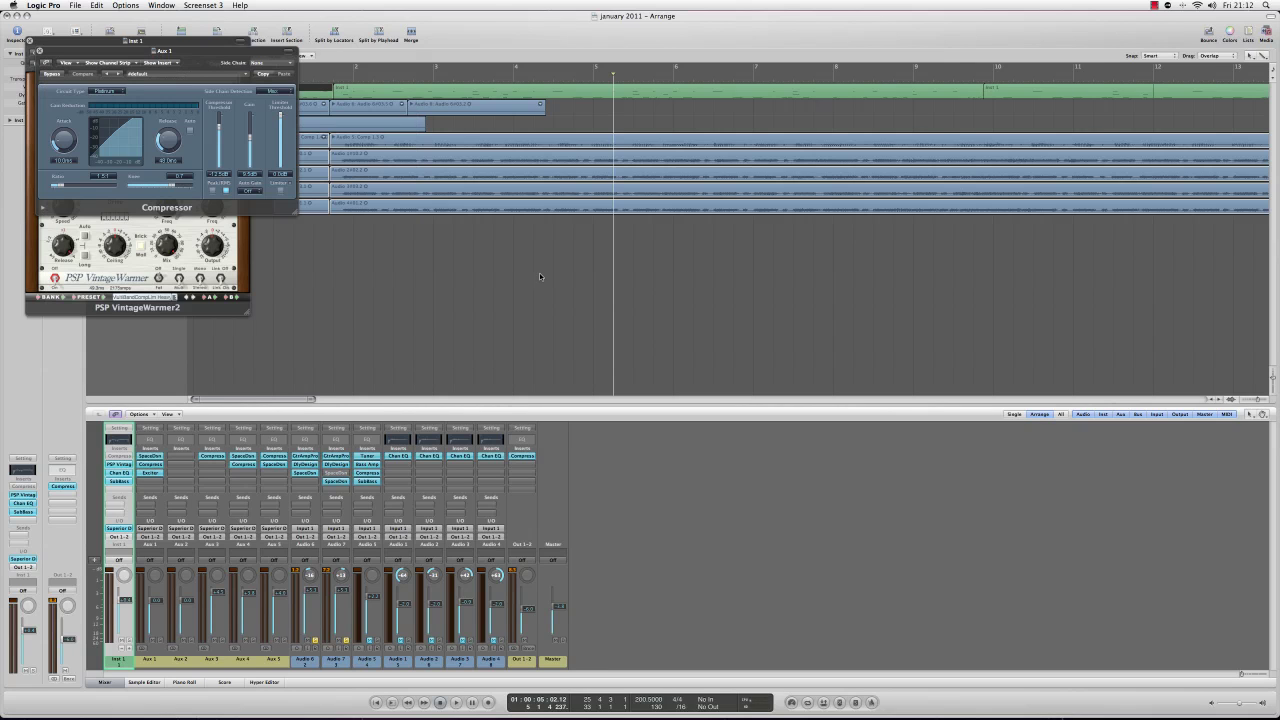
scroll(539, 274, "right", 10)
scroll(539, 272, "right", 2)
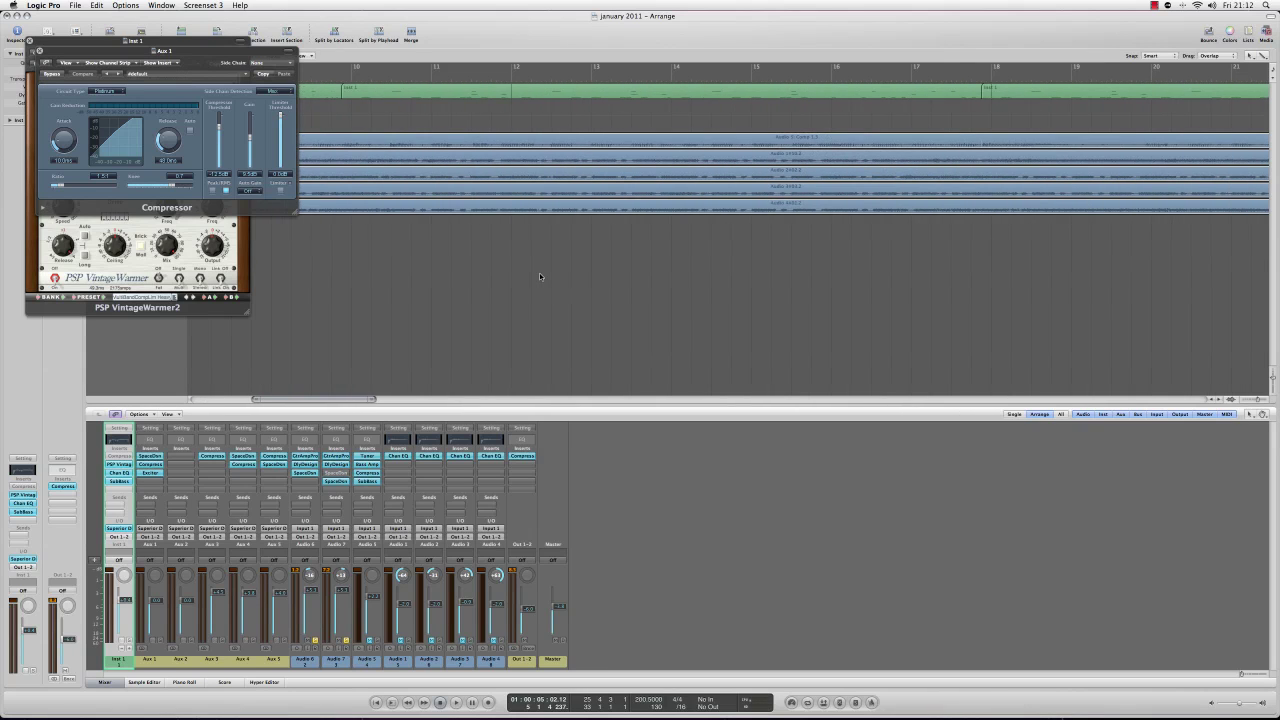